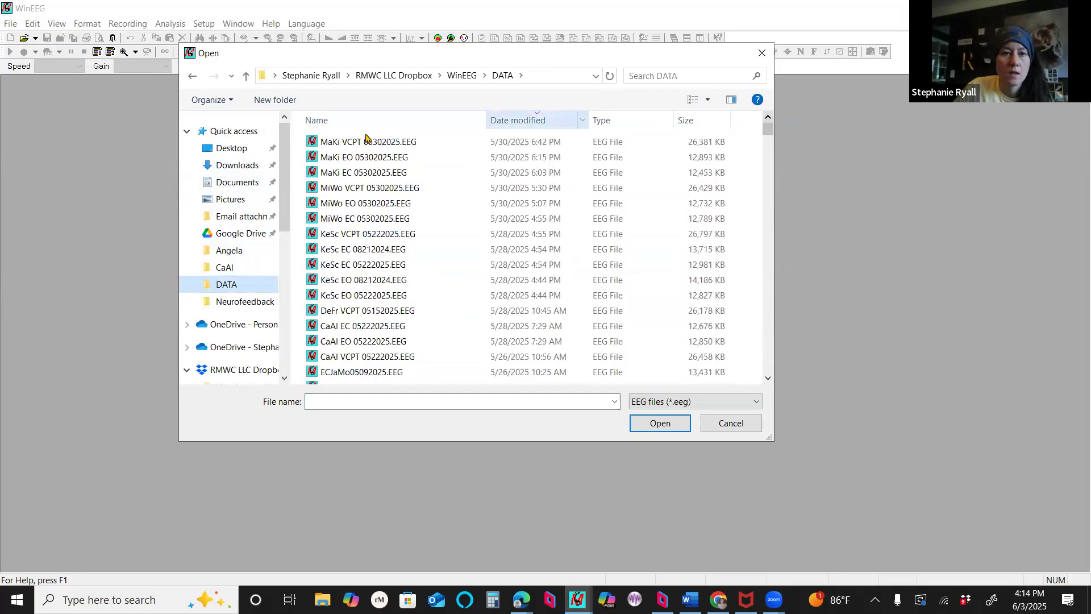
Open the newest VCPT EEG recording, dated 05302025, from the DATA folder, retrying if the file is refused
click(361, 146)
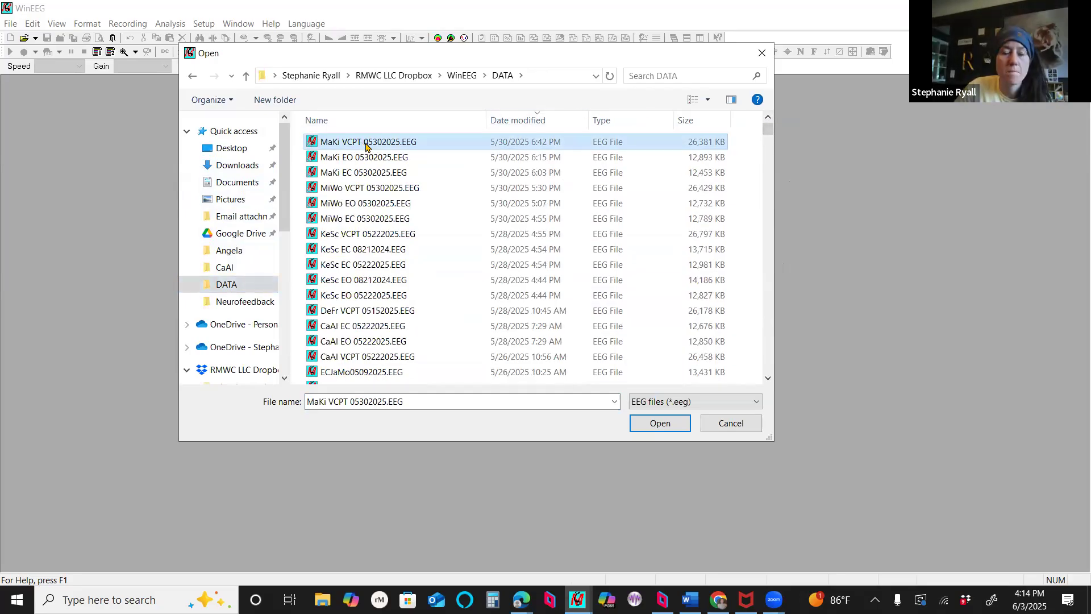
click(659, 423)
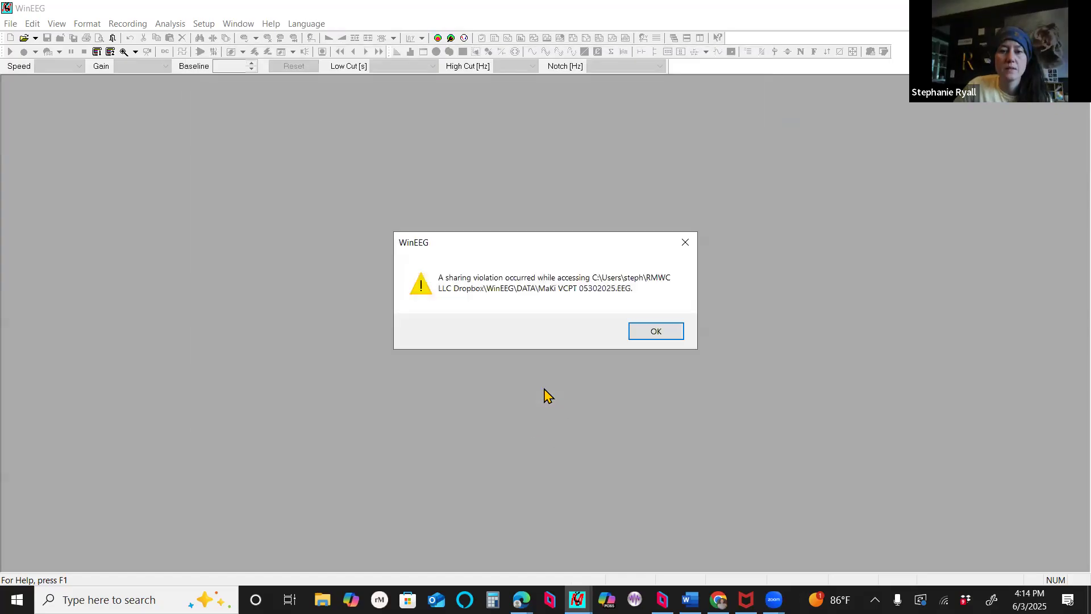
click(654, 331)
click(10, 24)
click(40, 80)
double_click(348, 147)
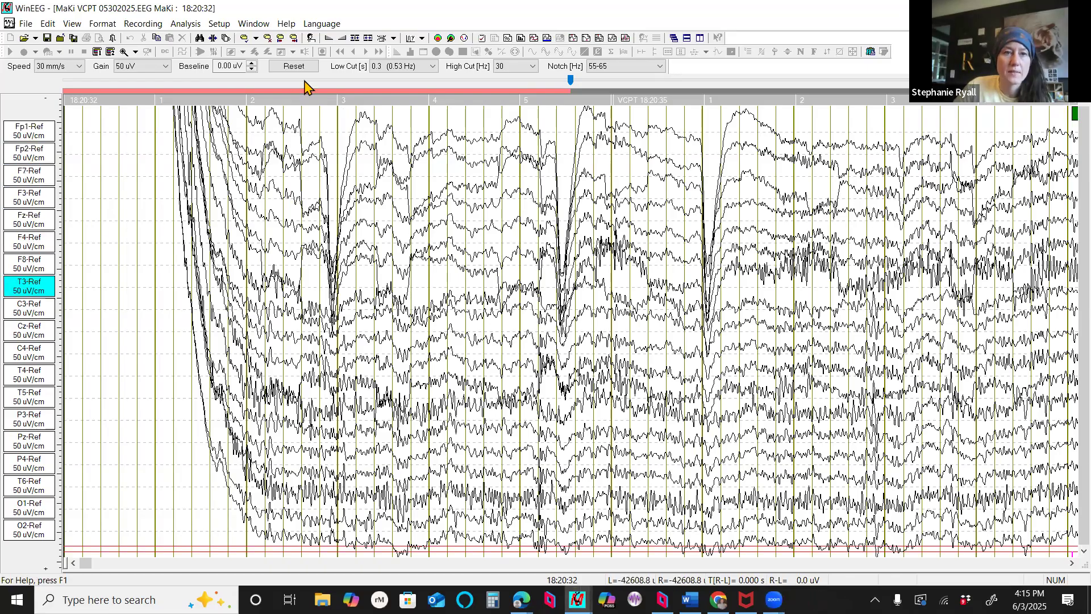
Change the recording's montage to Database version 2 (Av) and set the notch filter to 55-65 Hz
click(393, 38)
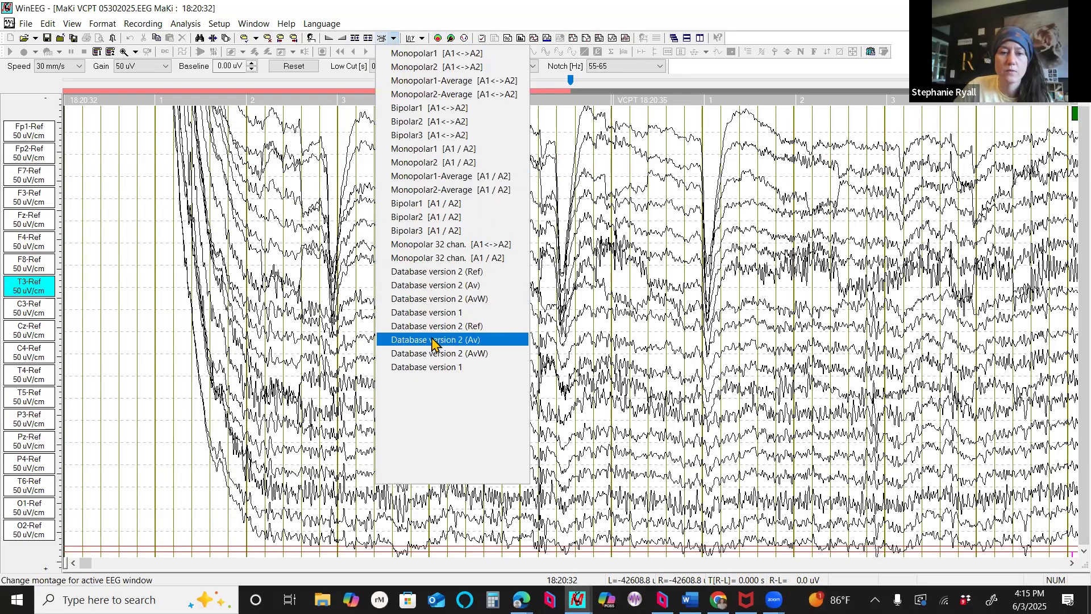
click(463, 339)
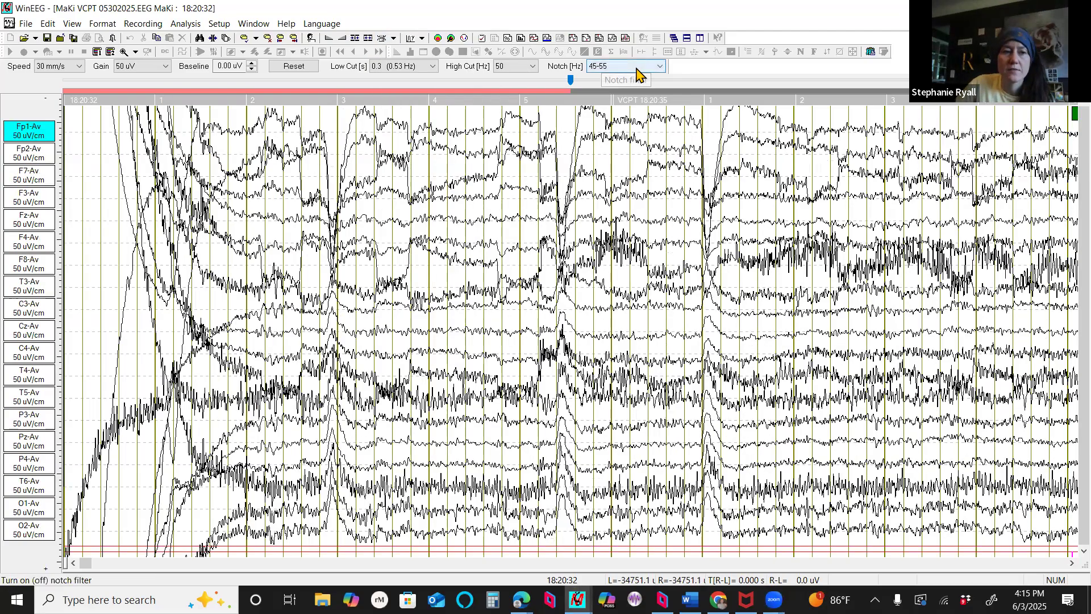
click(636, 67)
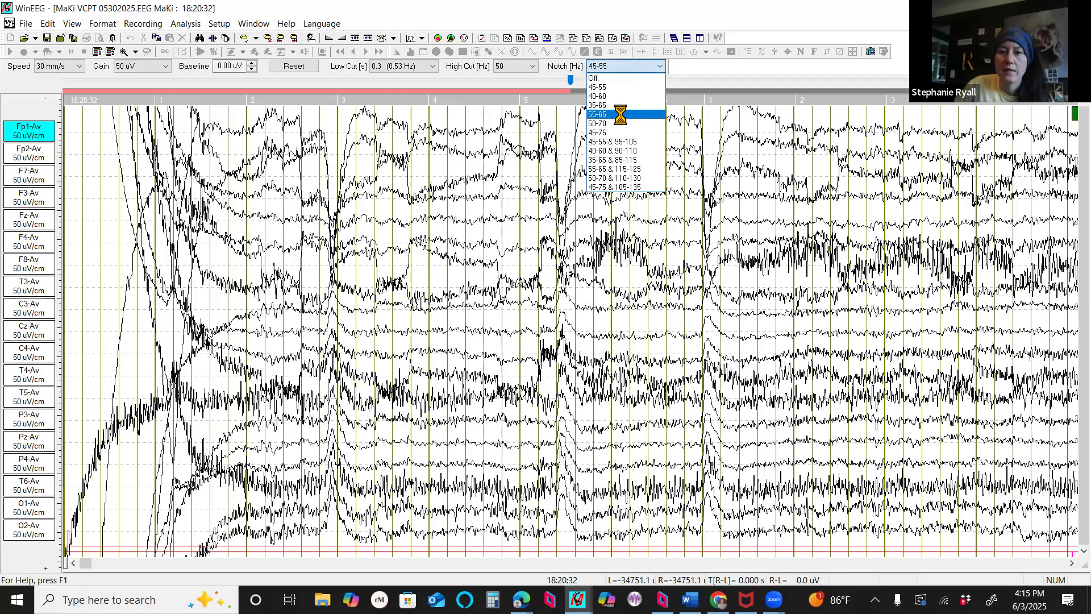
click(622, 113)
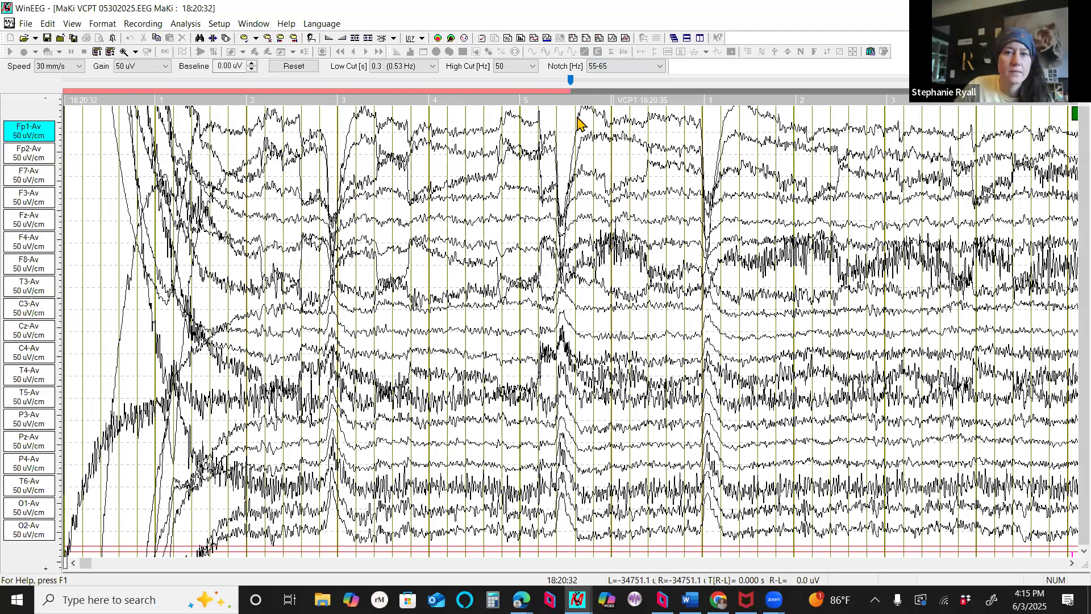
Mark an EEG interval in the VCPT section from about 25 s to about 177 s
drag(85, 561, 215, 558)
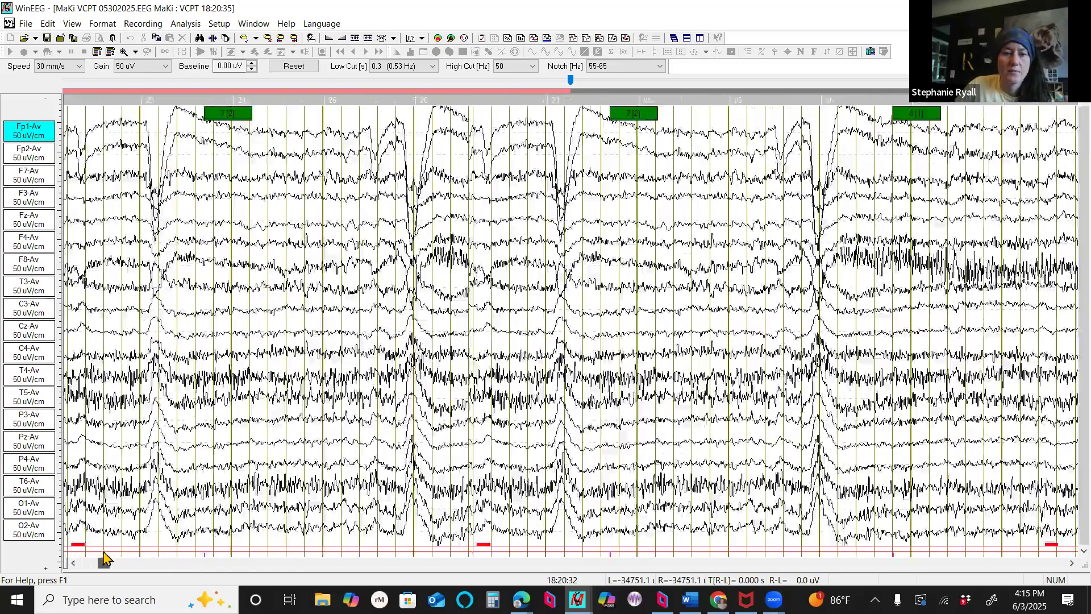
mouse_move(104, 552)
mouse_down()
mouse_move(94, 551)
mouse_move(220, 558)
mouse_move(107, 562)
mouse_up()
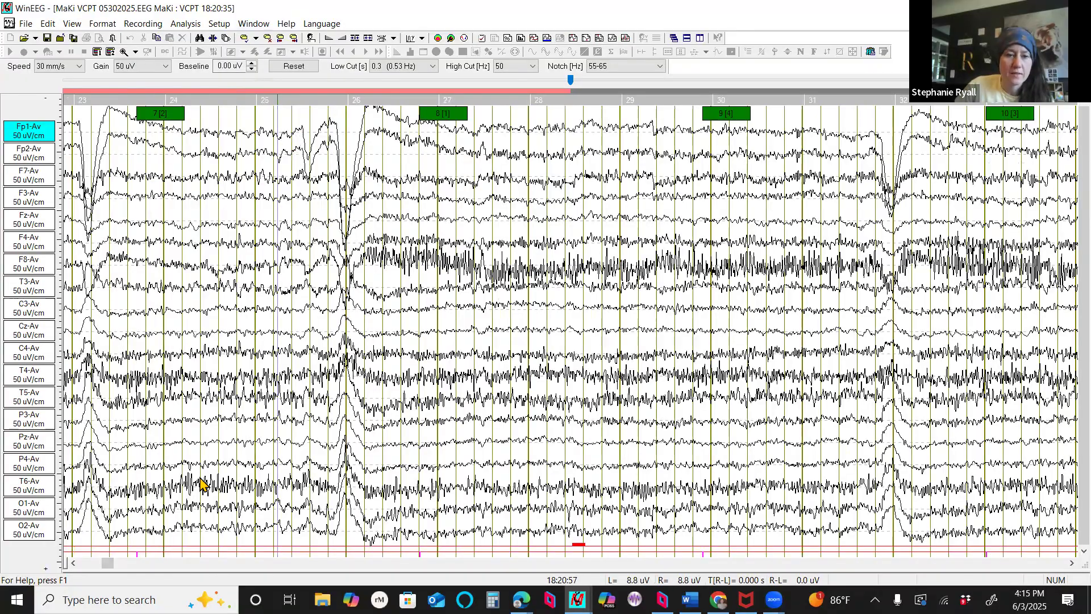
drag(105, 564, 220, 563)
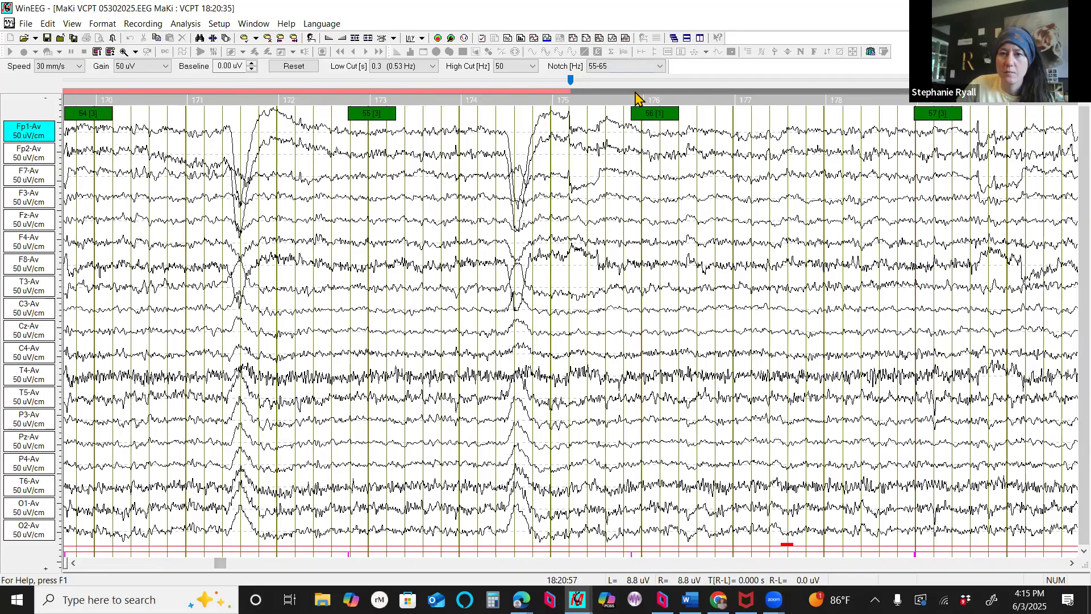
click(786, 104)
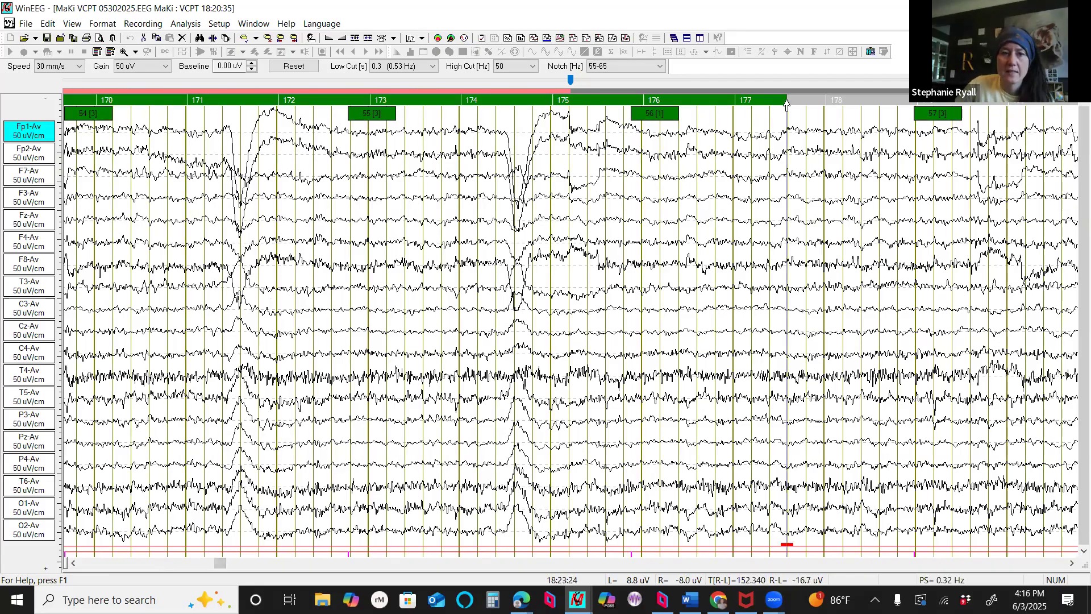
Correct the artifacts with an ICA spatial filter, excluding the first, third and sixth components
click(559, 38)
click(284, 514)
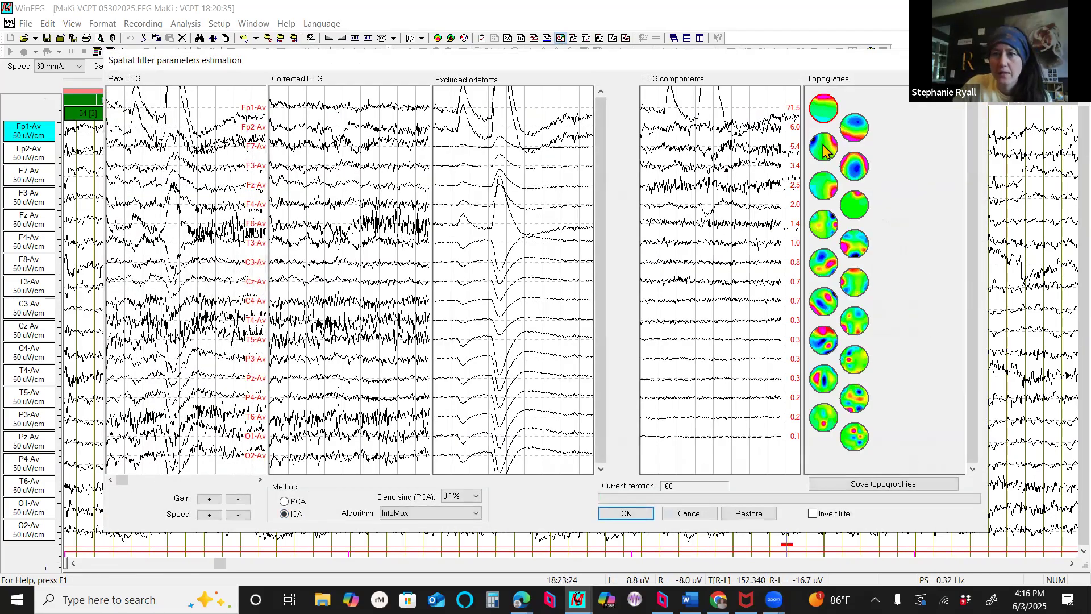
click(824, 147)
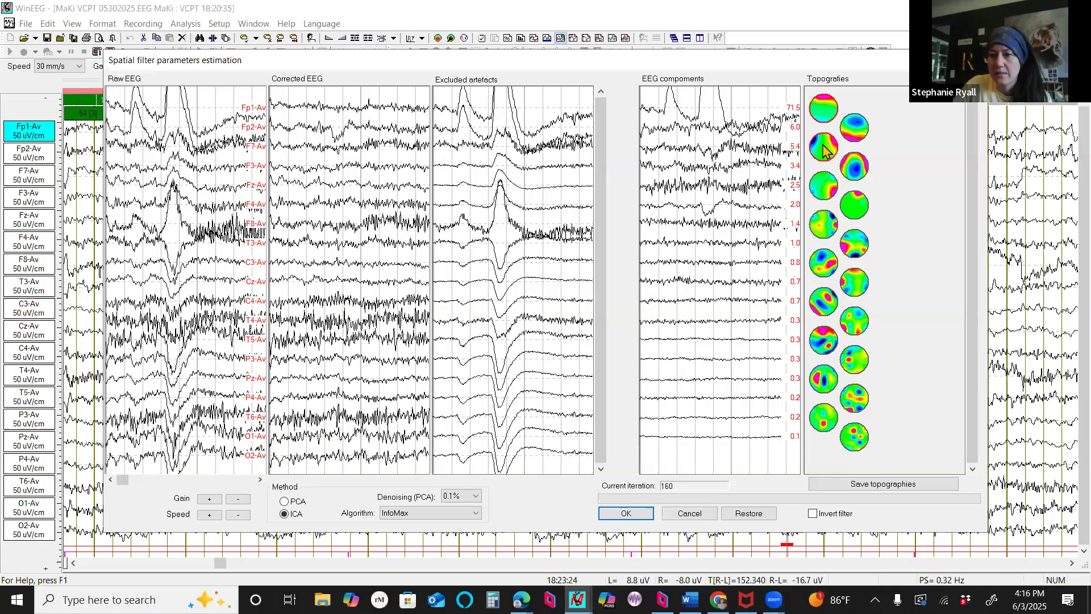
click(861, 213)
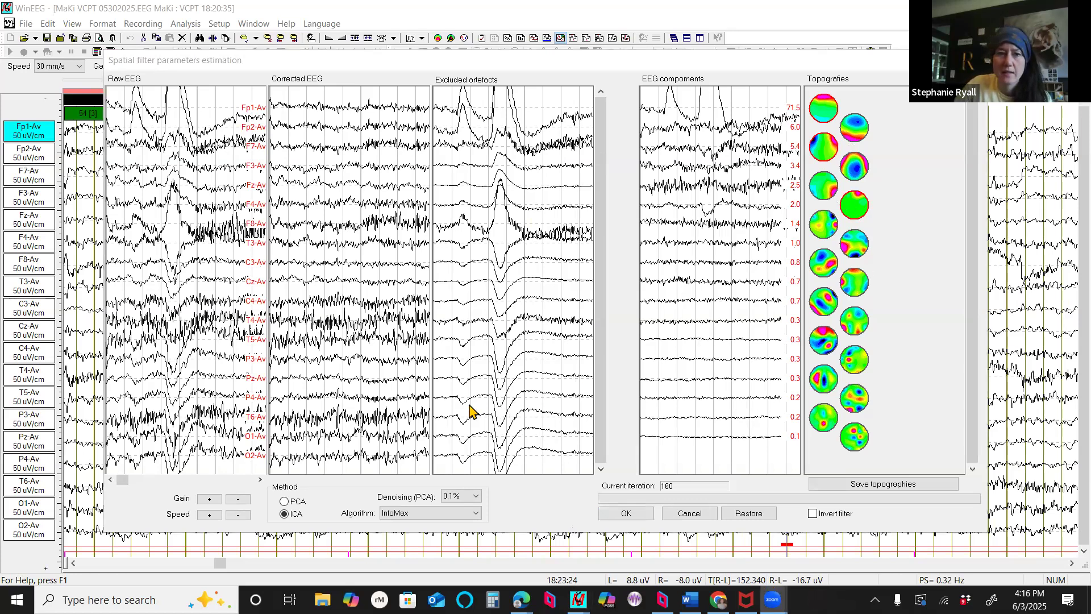
drag(124, 479, 164, 471)
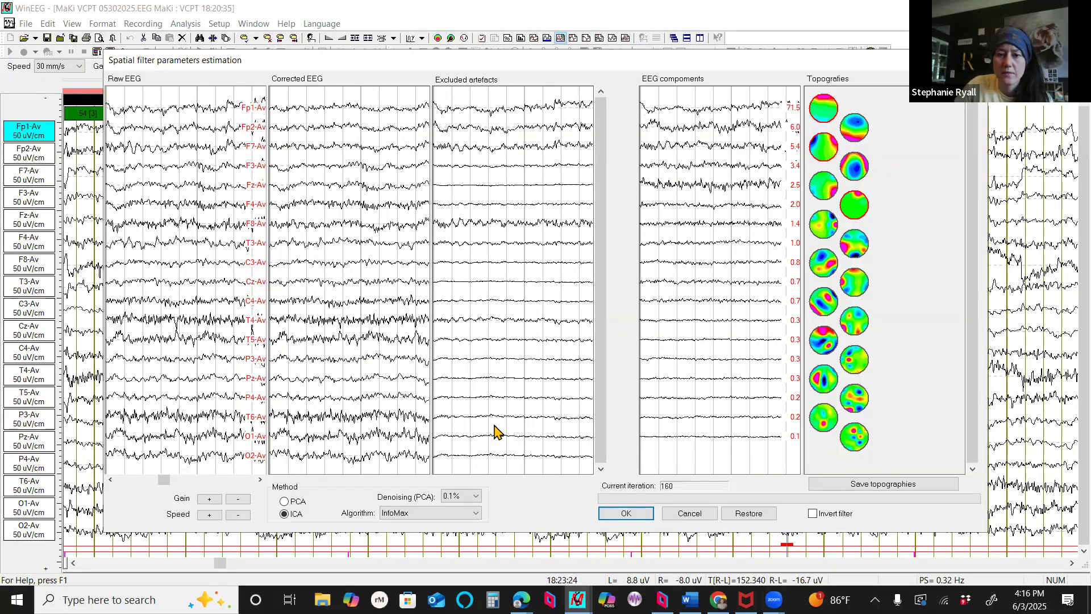
click(629, 513)
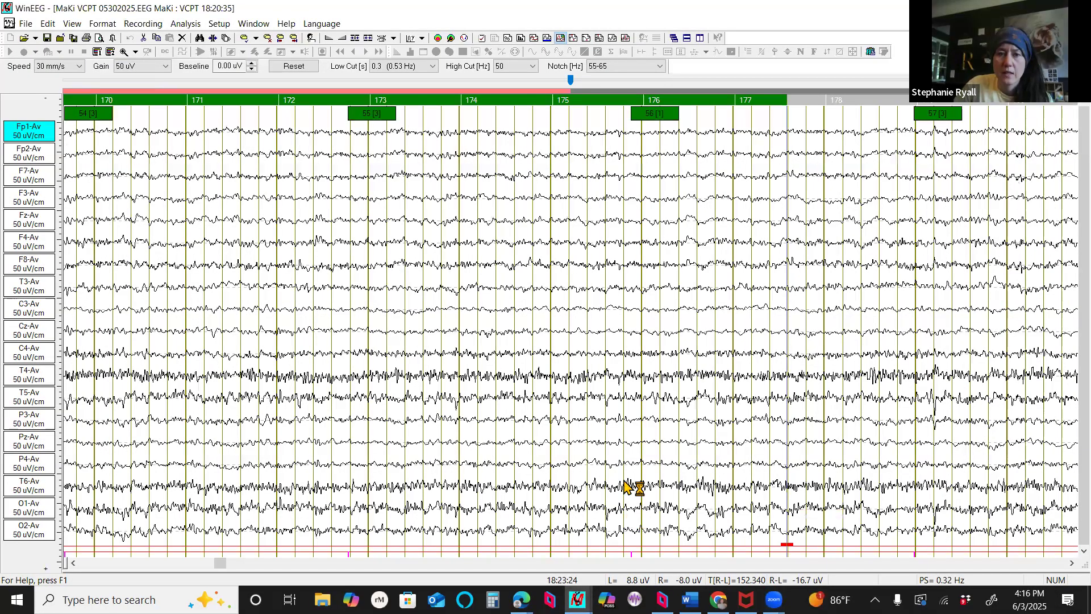
Run the artifact search and rejection with the thresholds loaded from the database
click(546, 39)
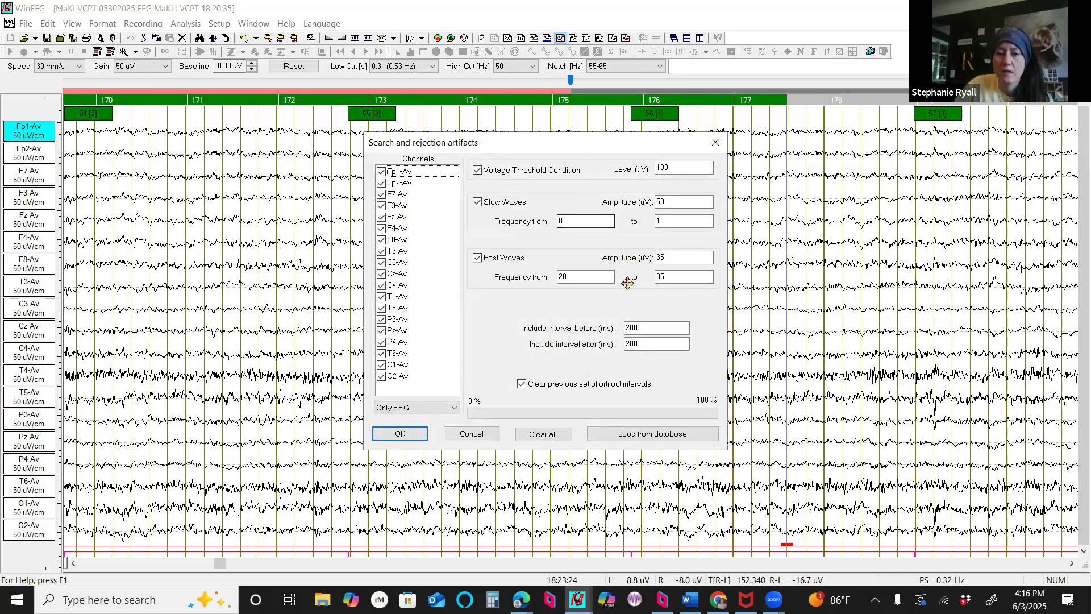
click(652, 429)
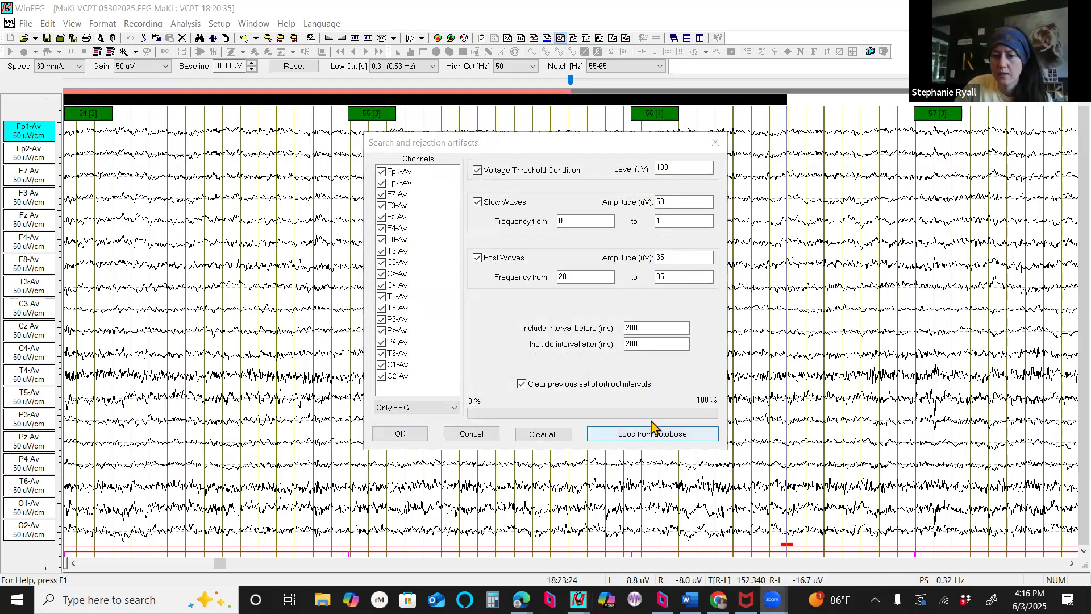
click(401, 433)
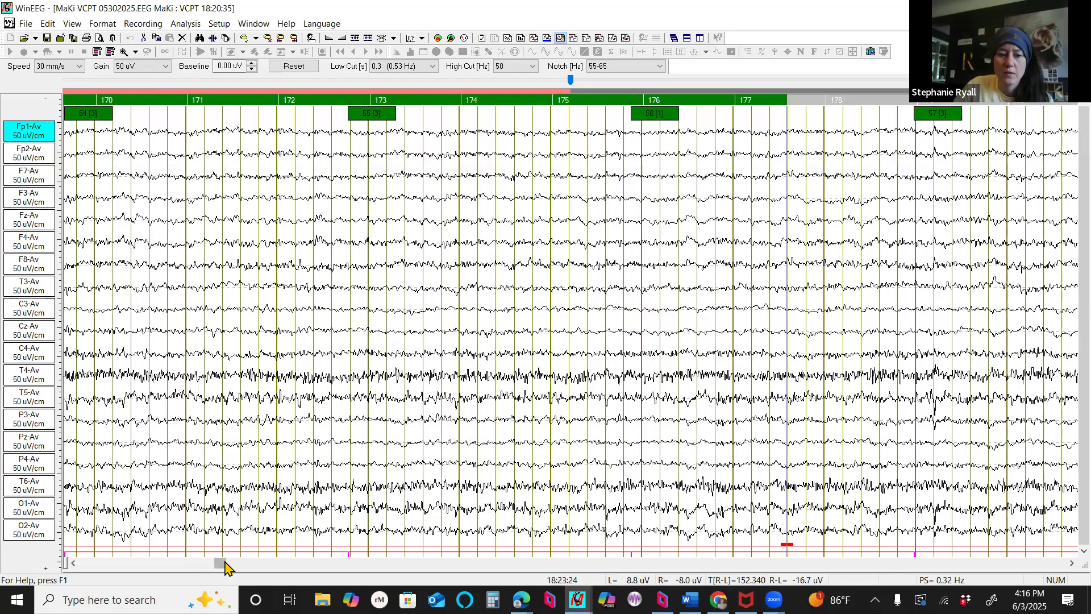
Set the slow-wave artifact criterion to an amplitude of 20 uV at frequencies from 2 to 4 Hz
drag(220, 563, 545, 548)
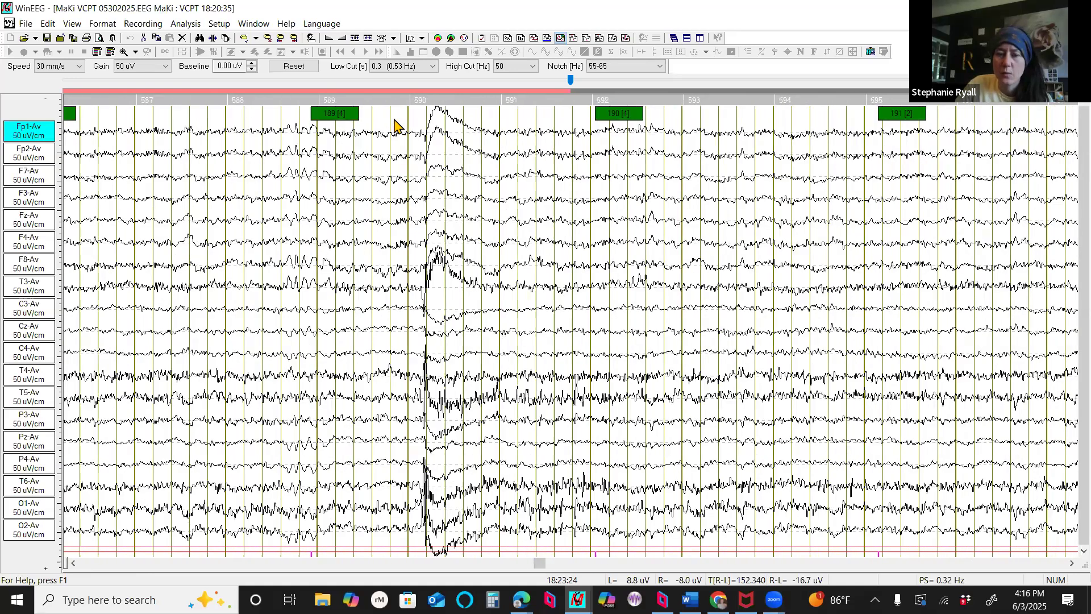
click(547, 38)
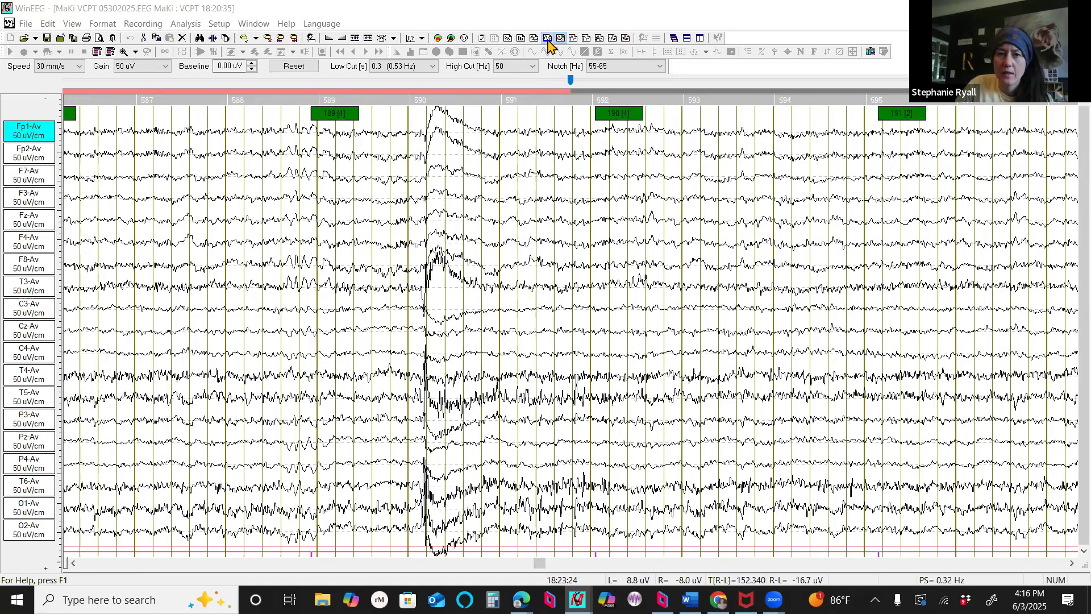
double_click(662, 202)
text(20)
key(Tab)
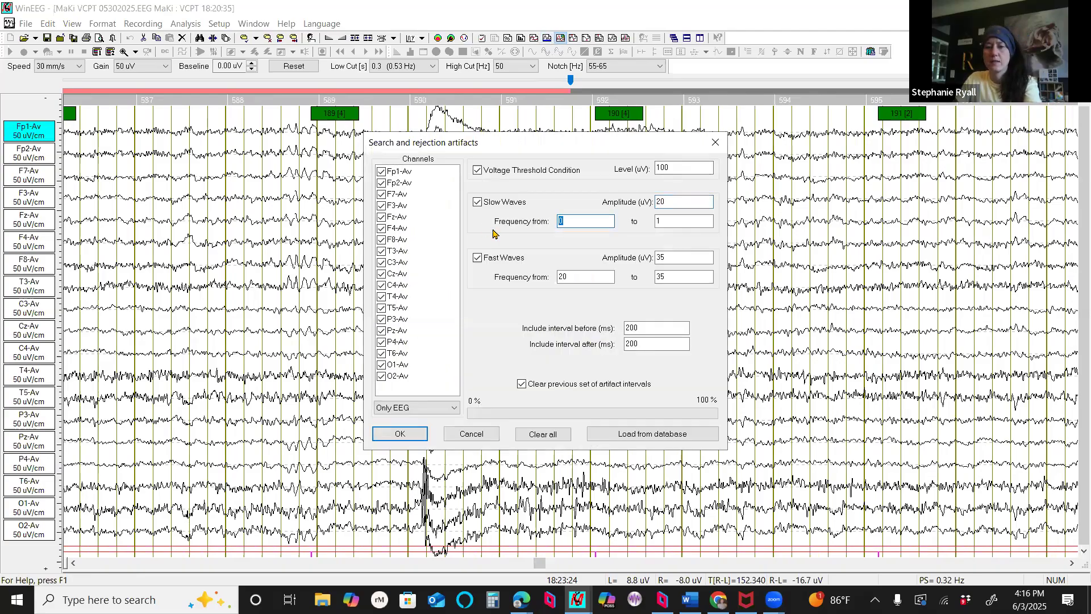
text(2)
Set the fast-wave criterion to 12 uV at 30 to 60 Hz and run the artifact search
double_click(661, 256)
text(1)
key(Tab)
text(30)
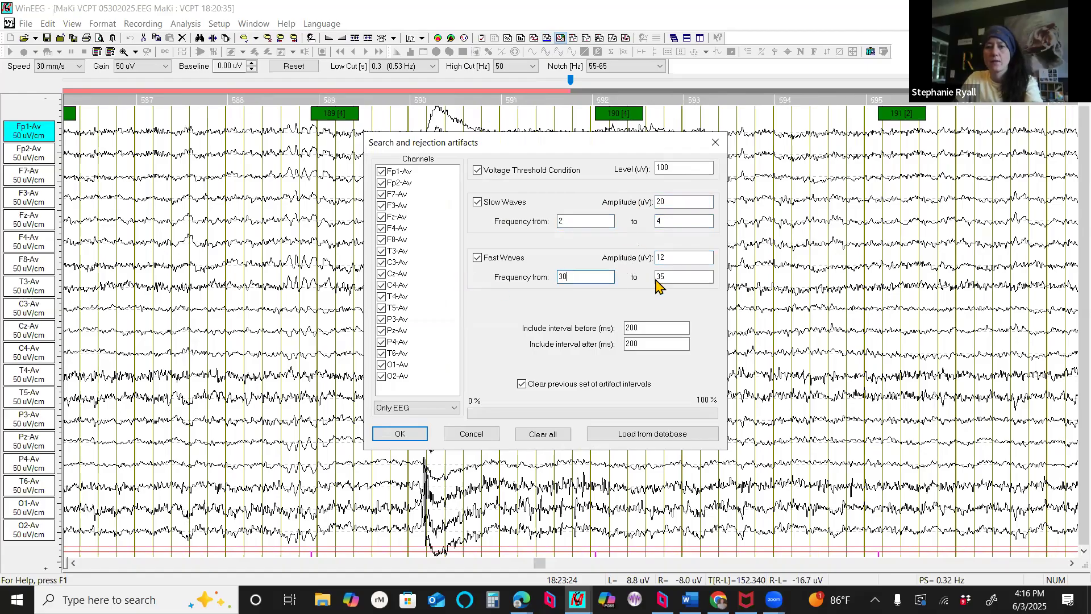
double_click(667, 274)
text(60)
click(416, 436)
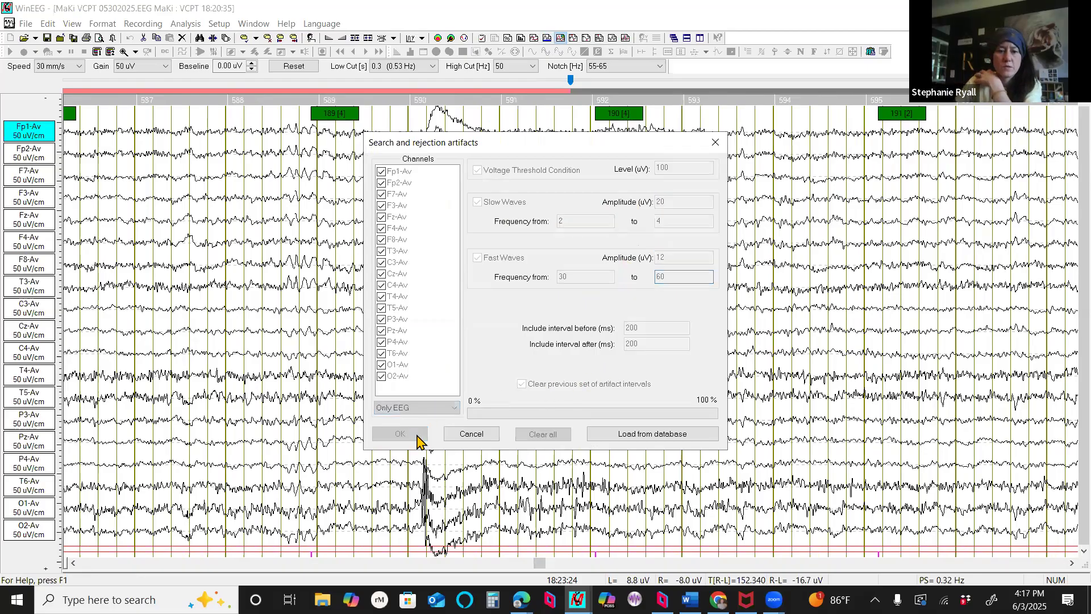
Adjust the trial synchronization by moving all stimuli by -16 ms
drag(538, 565, 757, 564)
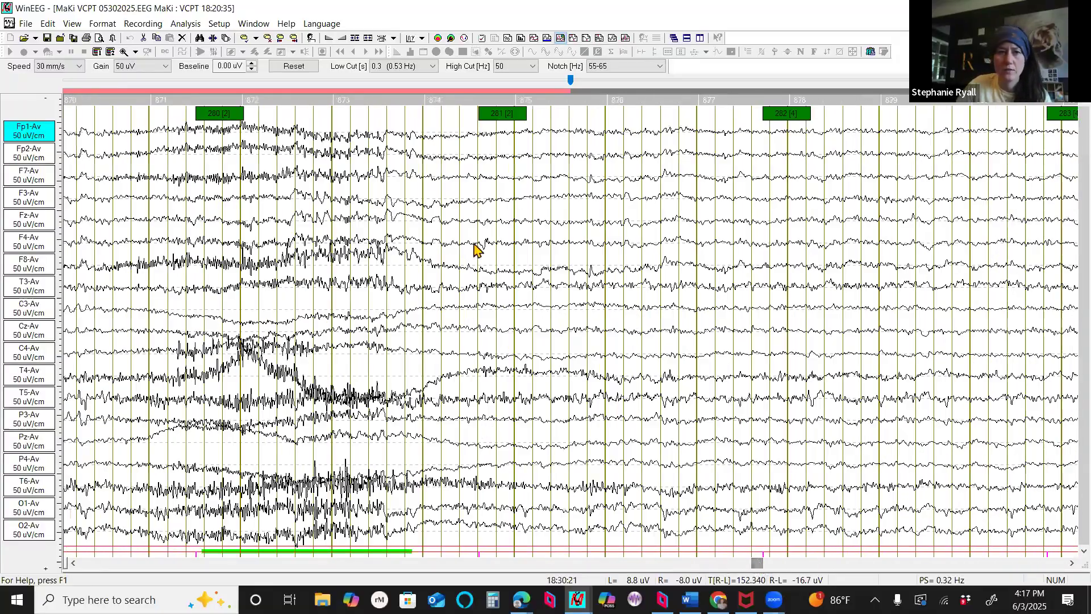
click(47, 24)
click(82, 307)
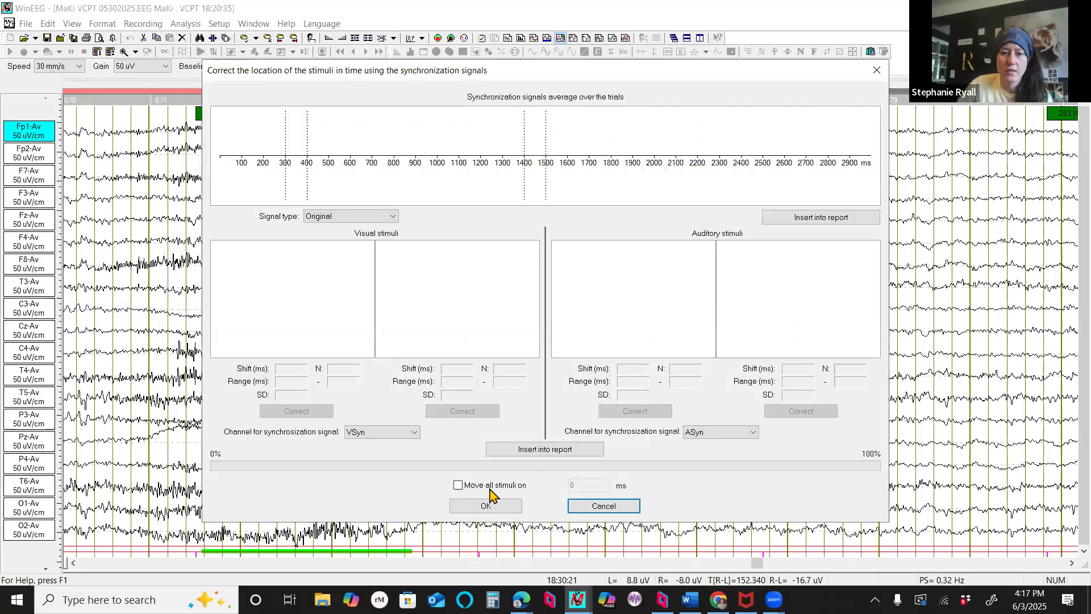
click(458, 485)
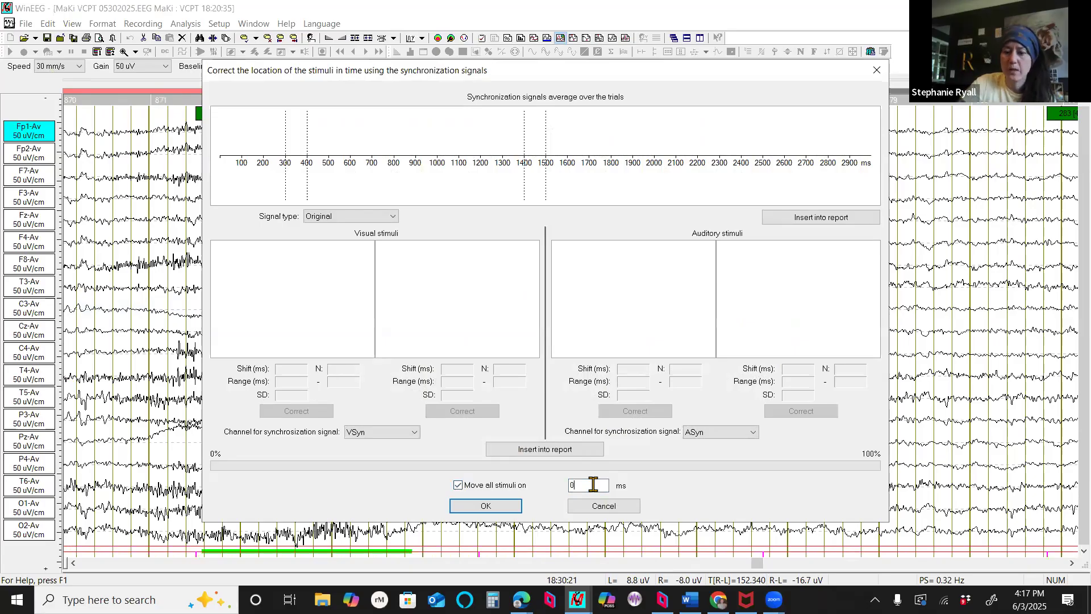
key(BackSpace)
text(-16)
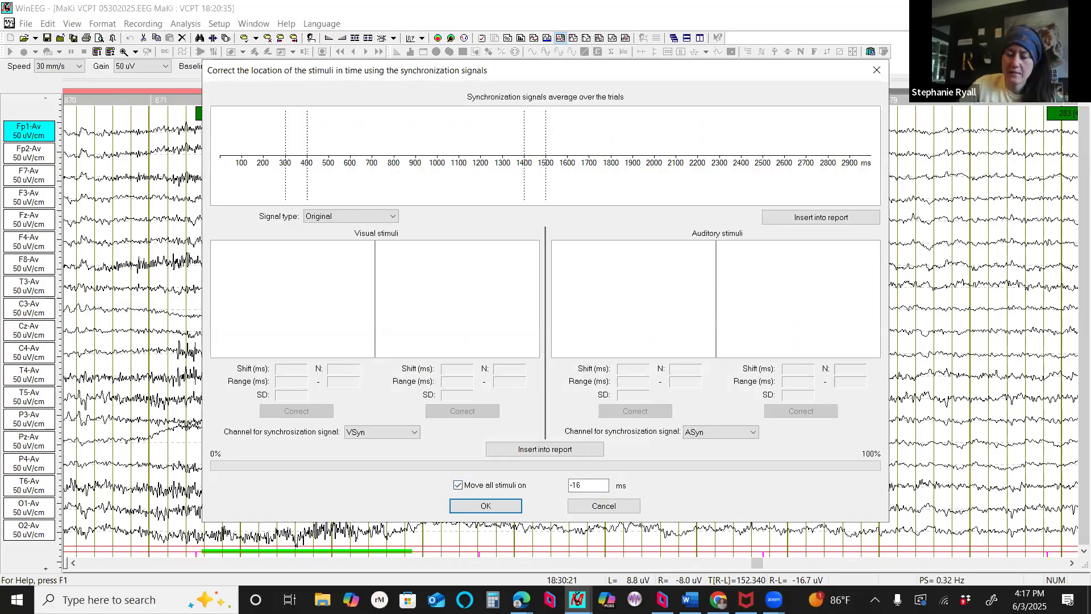
click(486, 505)
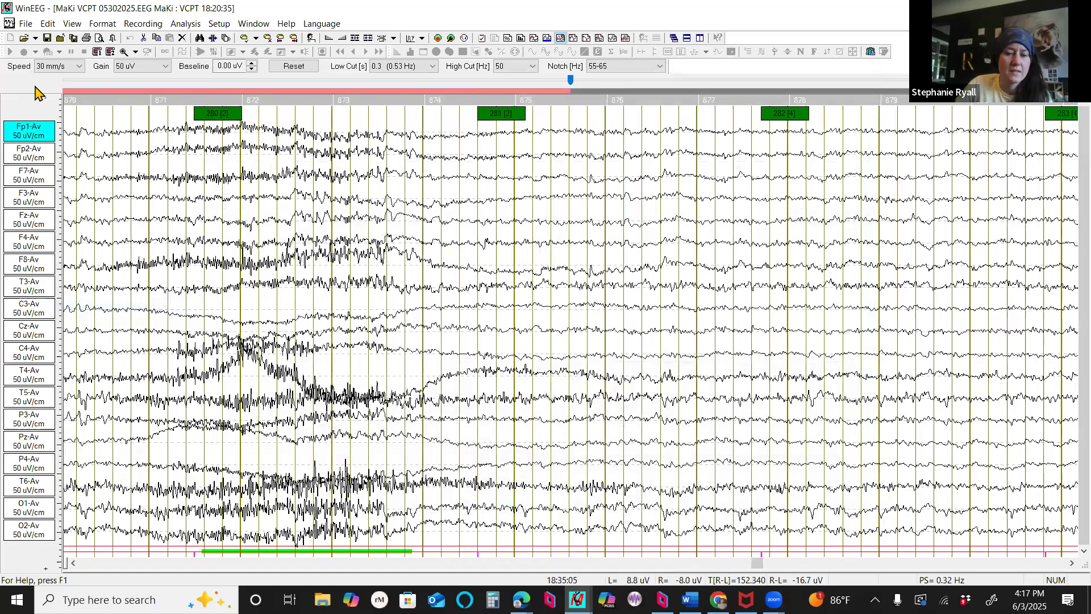
Enter the note "Rhanded," in the patient card and save the recording
click(47, 25)
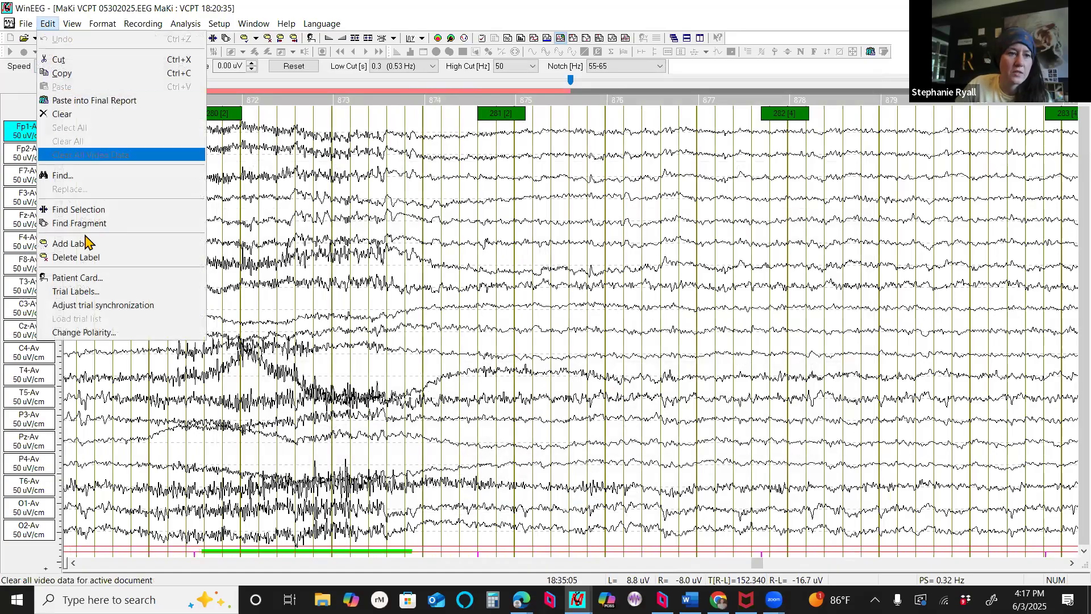
click(96, 277)
click(477, 315)
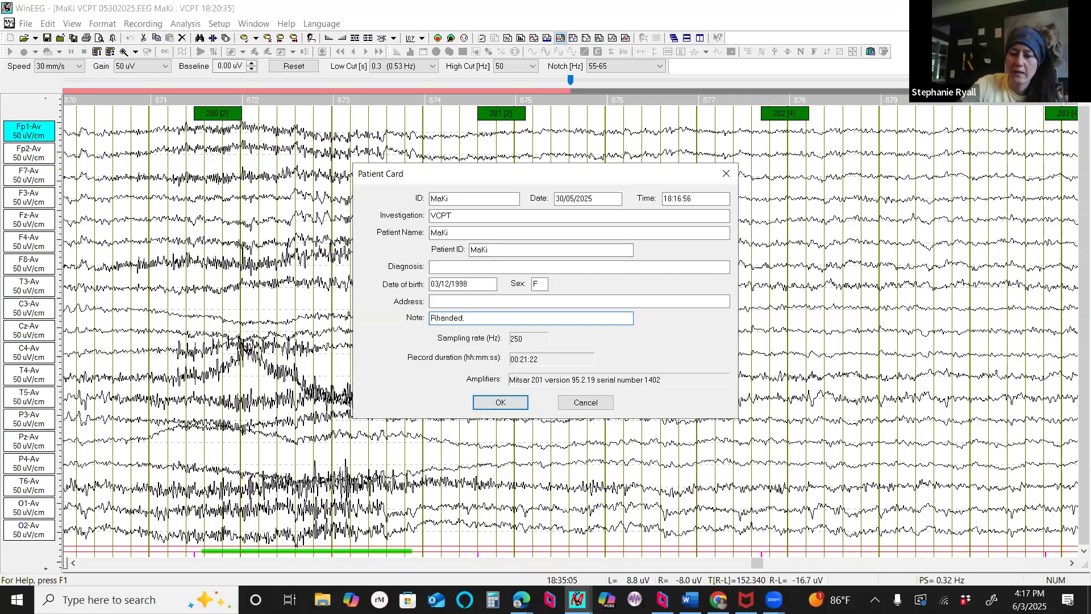
click(500, 402)
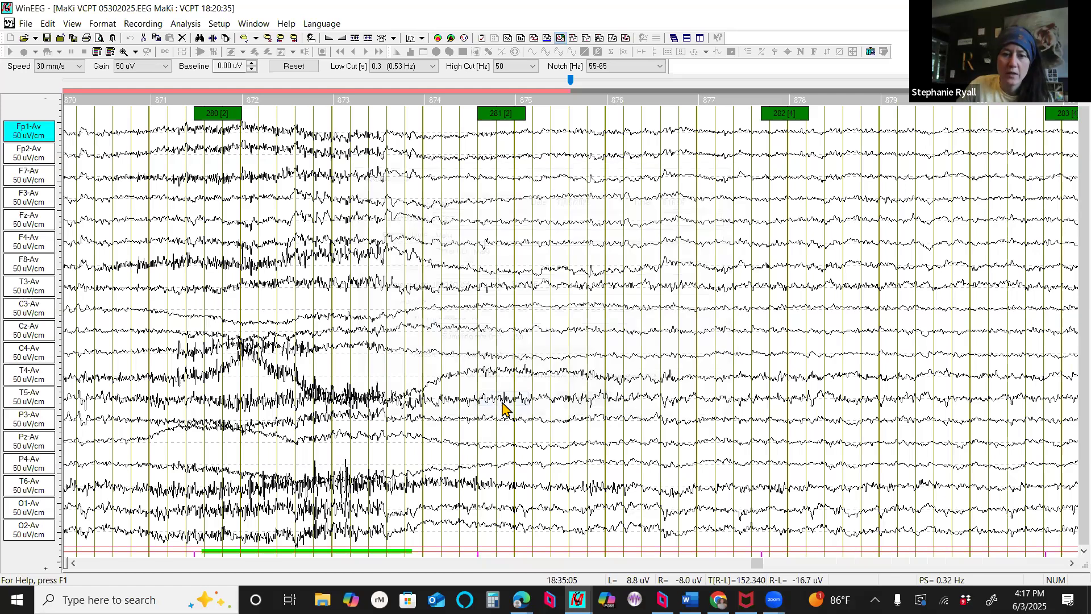
click(46, 39)
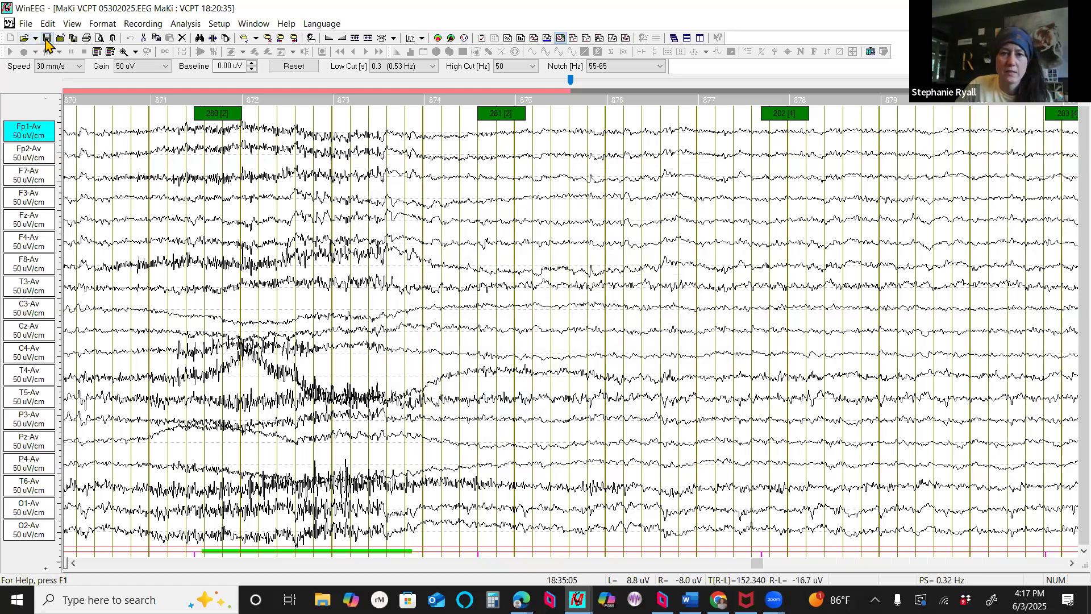
Compute the event-related potentials of the VCPT recording with the preset trial groups and no button channel selected
drag(756, 564, 470, 565)
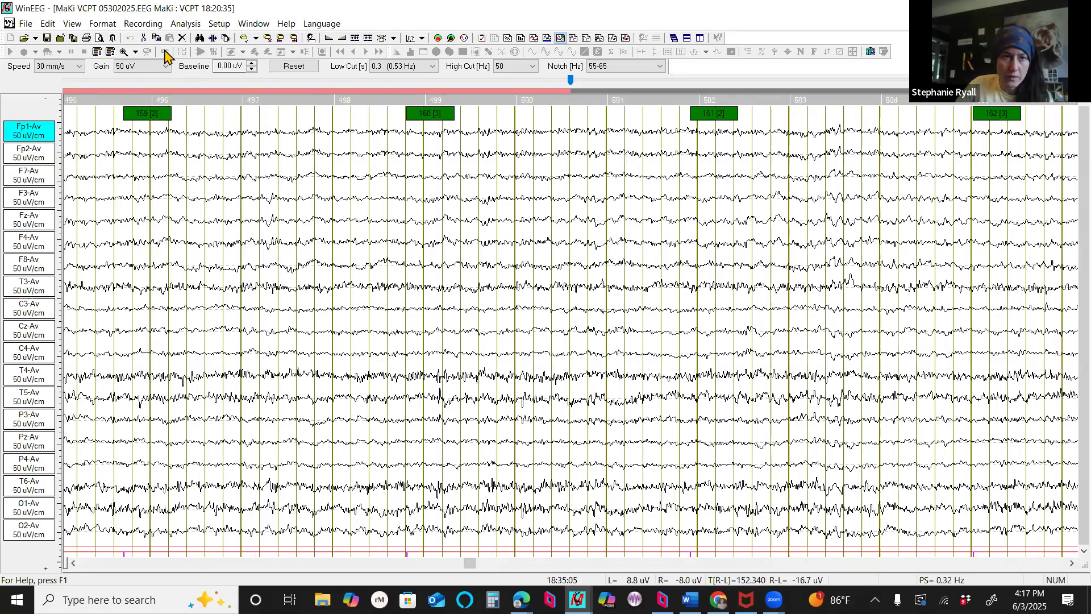
click(183, 24)
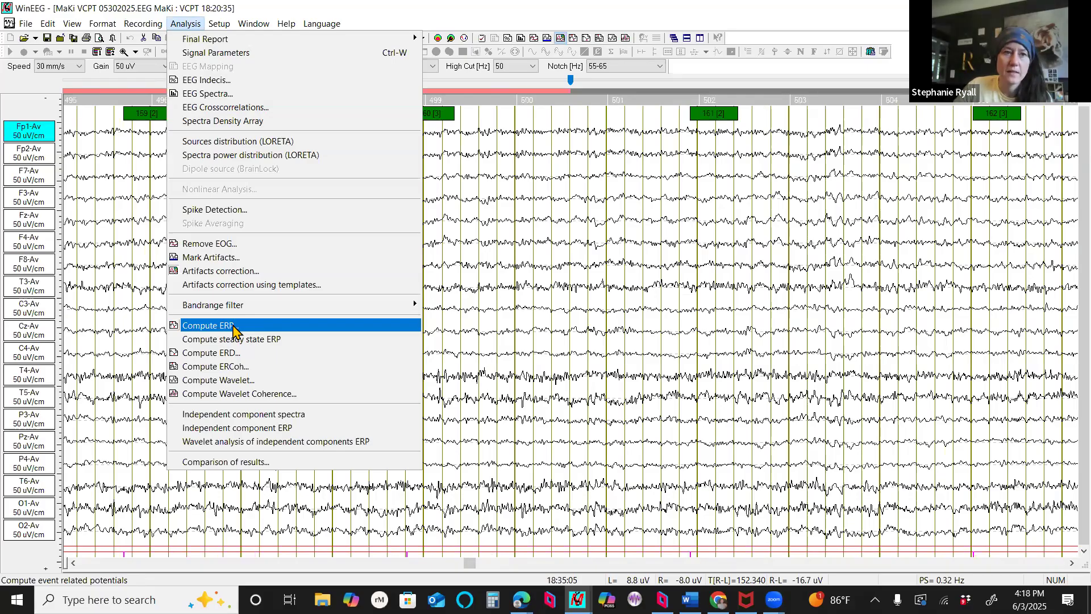
click(234, 327)
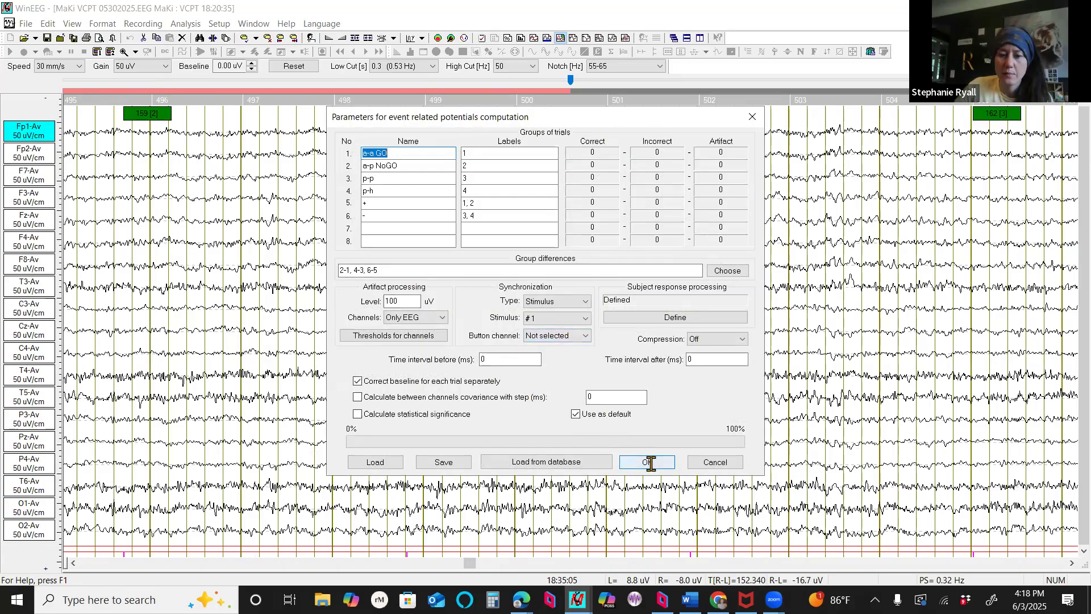
click(584, 335)
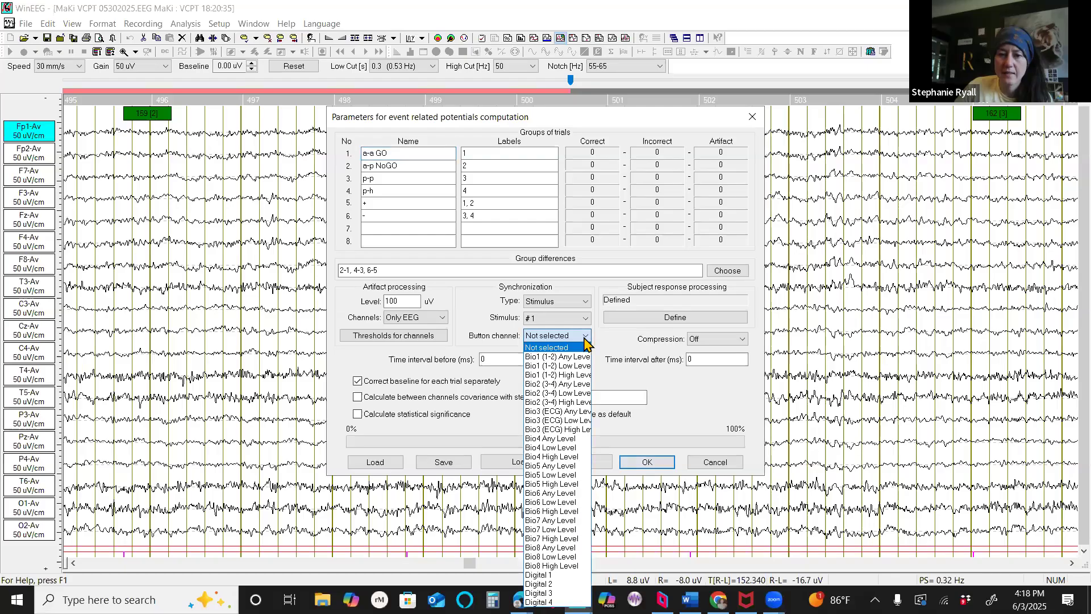
click(584, 338)
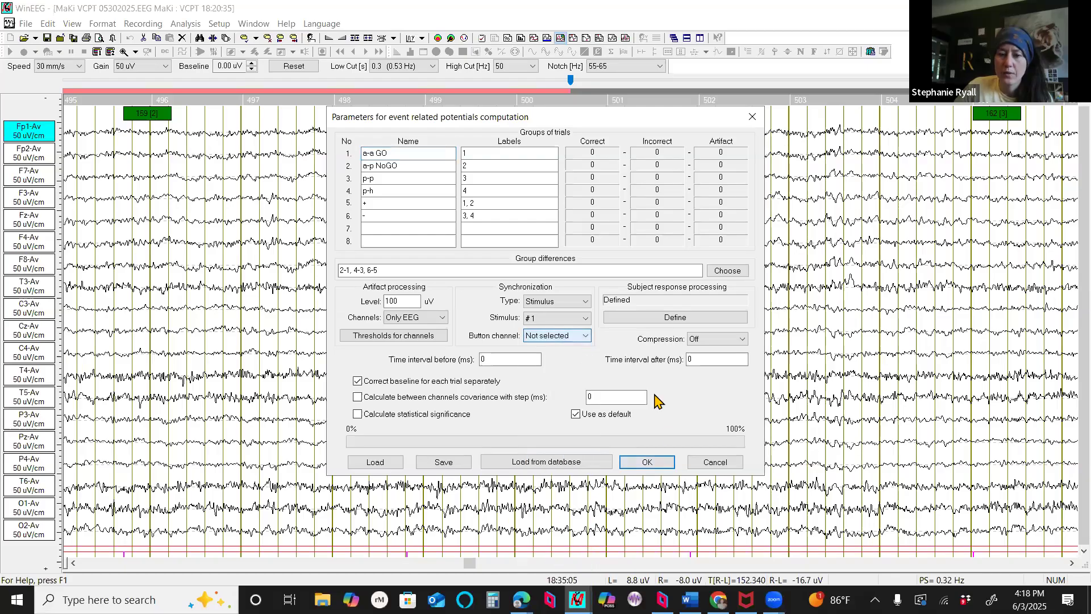
click(661, 467)
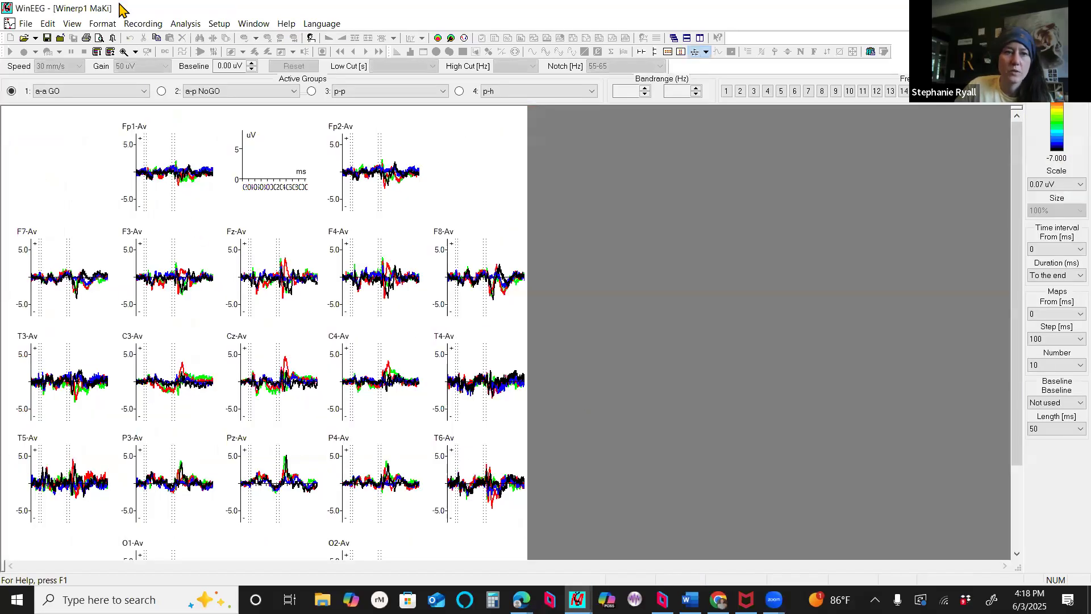
Load the normative database and compare the patient's computed event-related potentials with its VCPT event-related potentials
click(185, 23)
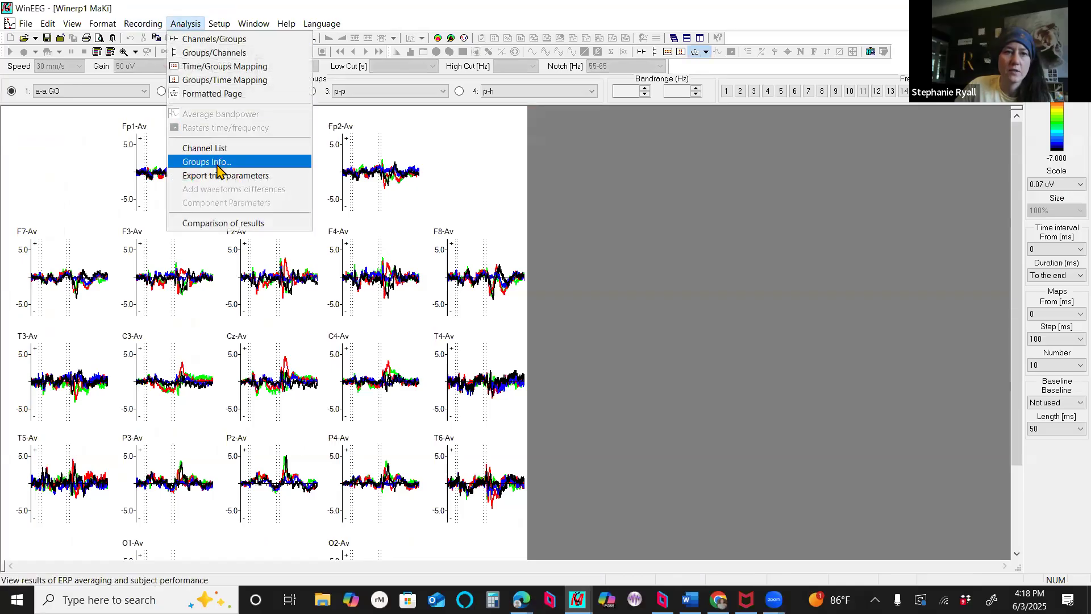
click(225, 224)
click(375, 142)
click(676, 470)
click(585, 263)
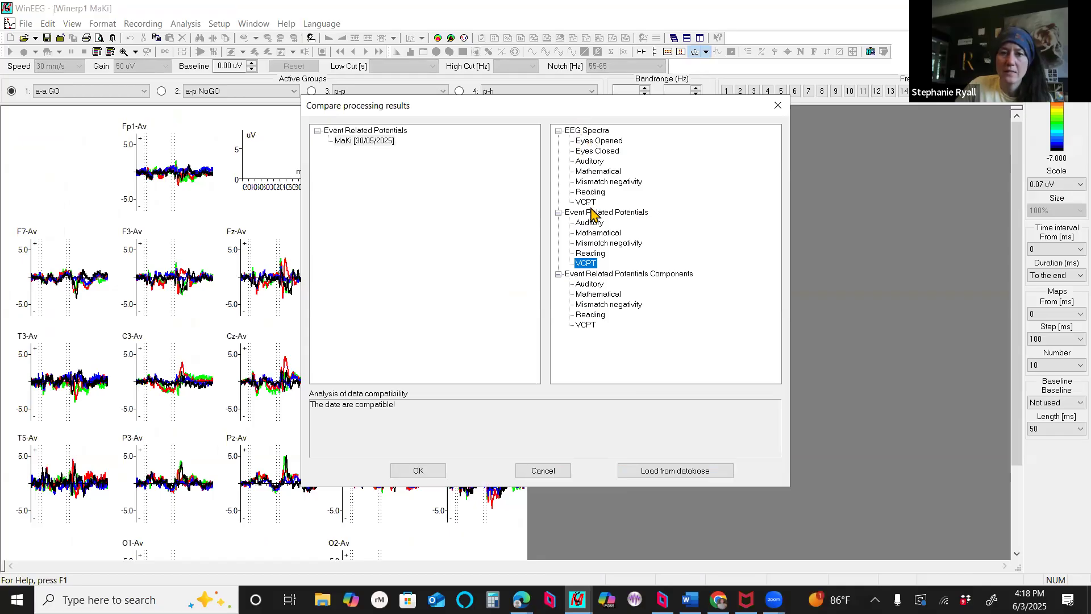
click(358, 142)
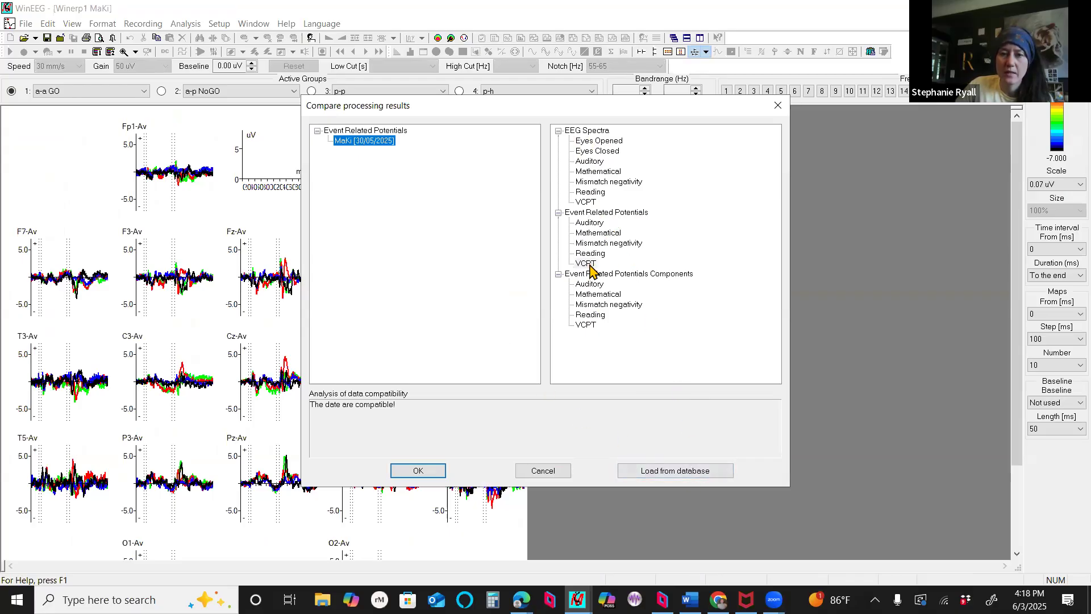
click(425, 471)
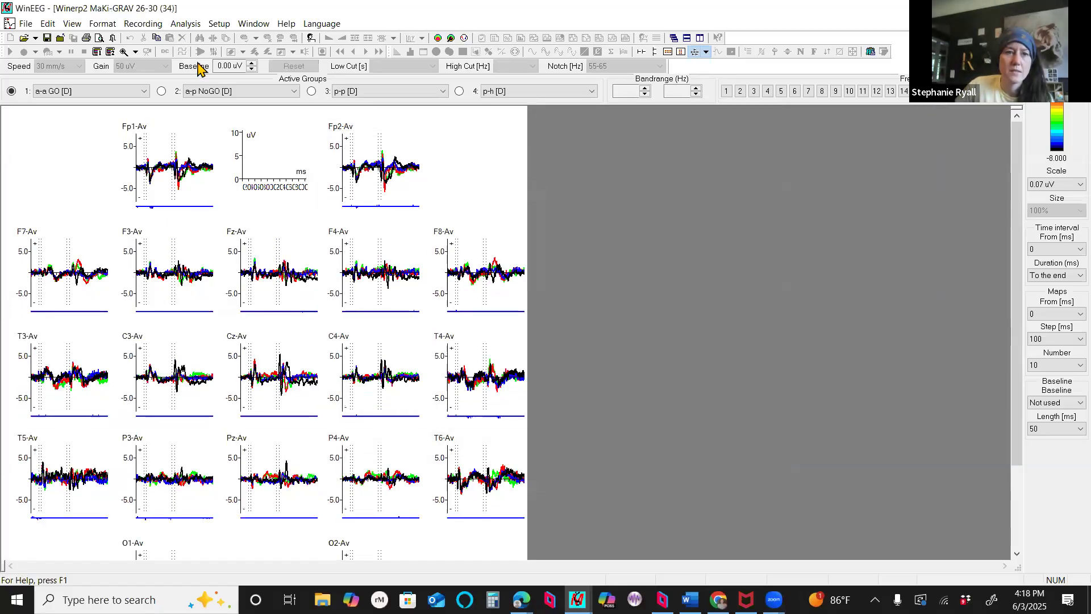
Review the averaging and subject response results for the compared groups, including omissions, commissions and reaction times
click(185, 23)
click(216, 163)
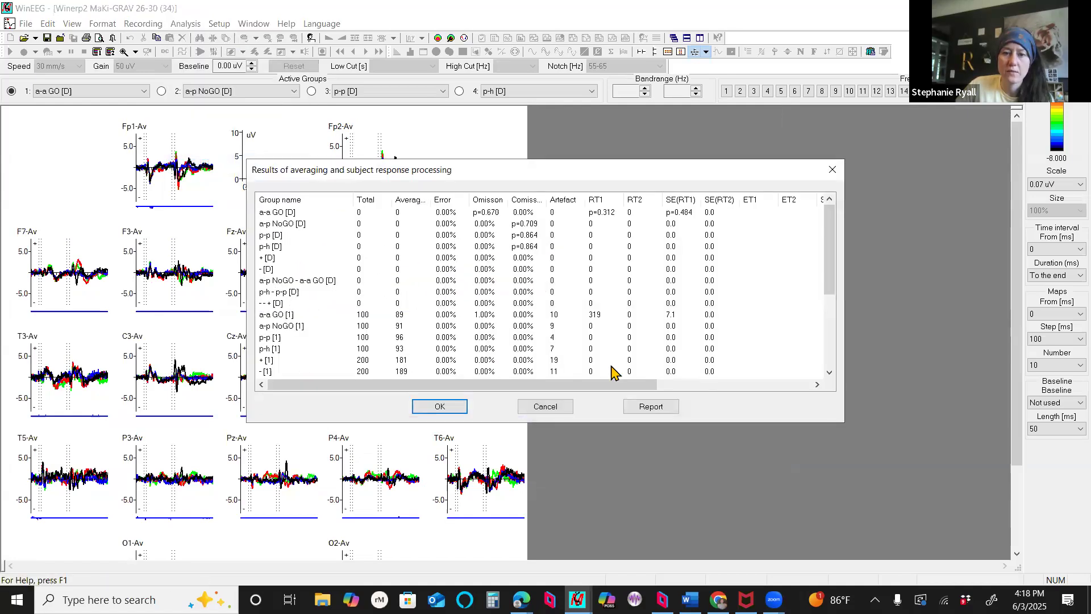
drag(829, 263, 833, 238)
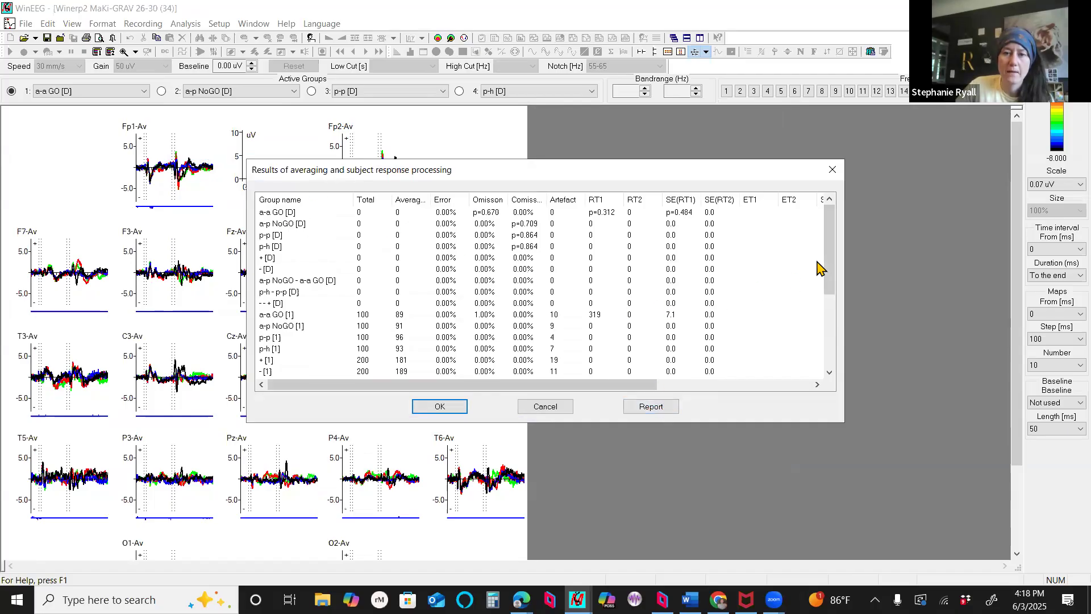
click(833, 169)
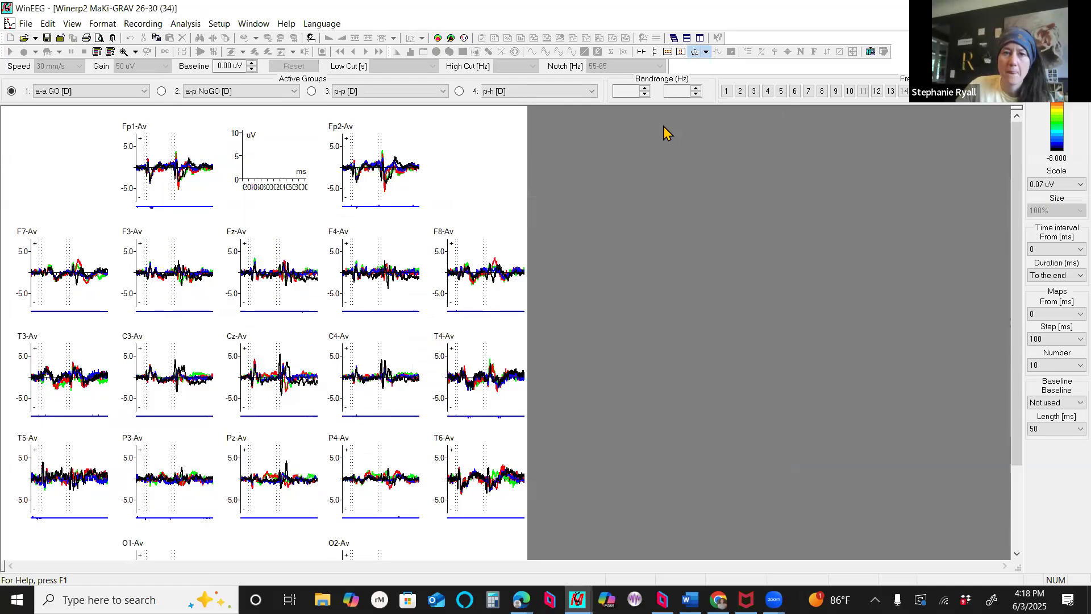
Set active groups 3 and 4 to None and limit the plotted time interval to 1200 ms starting at 200 ms
click(531, 92)
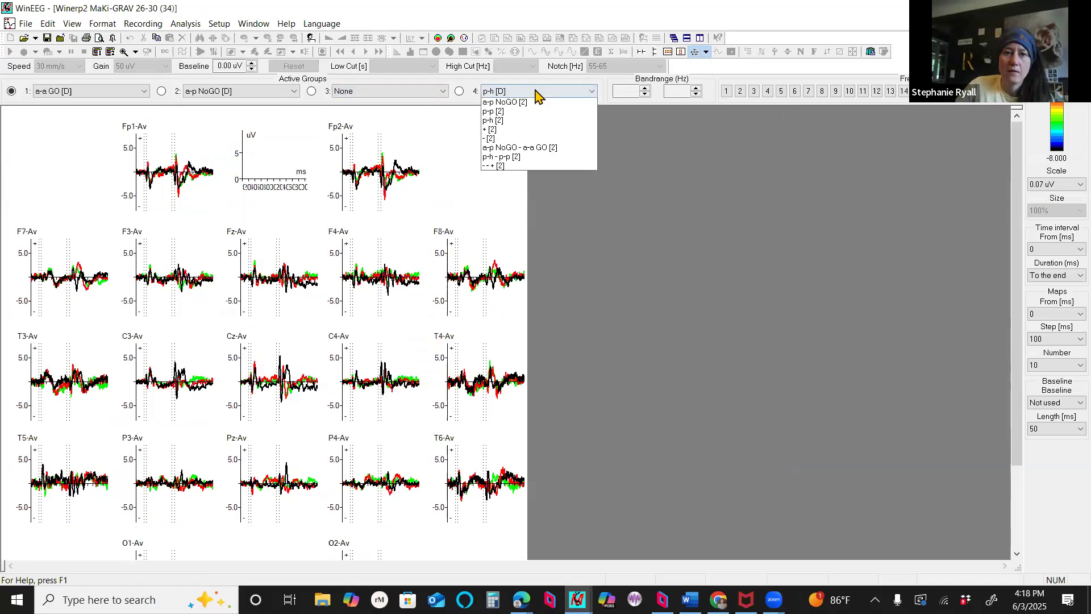
click(530, 106)
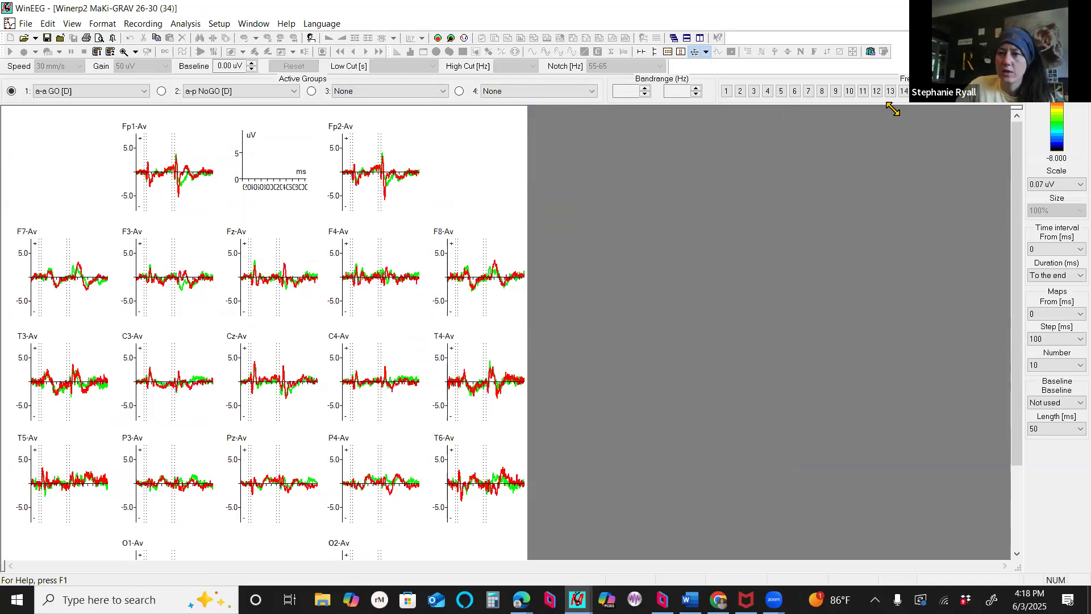
click(1057, 249)
click(1056, 276)
click(1055, 276)
click(1054, 378)
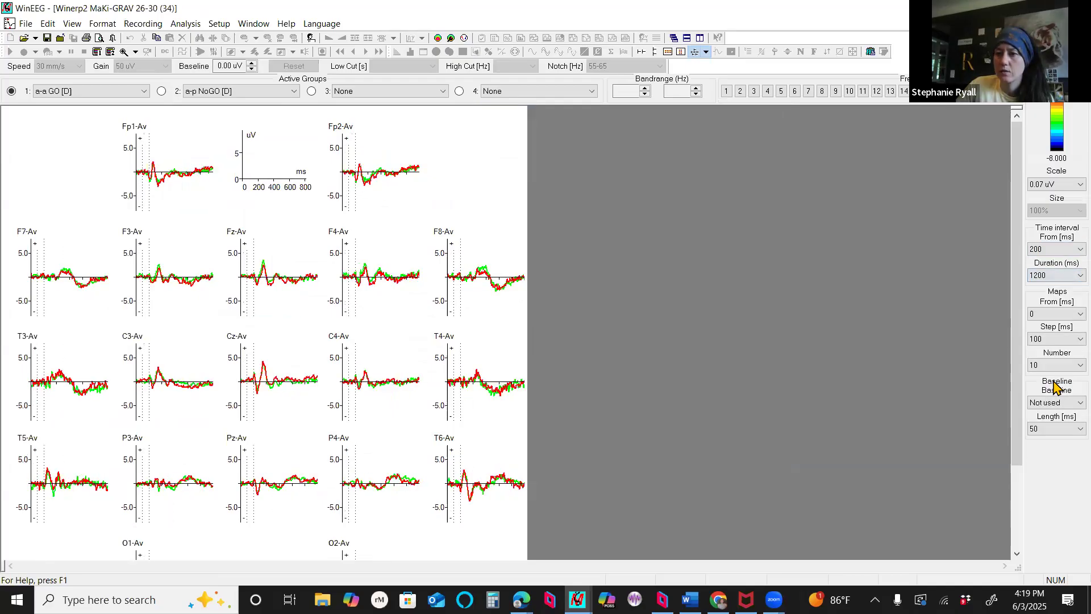
Plot the patient's + [1] group against the database's + [2] group as the first two active groups
drag(1018, 265, 1017, 328)
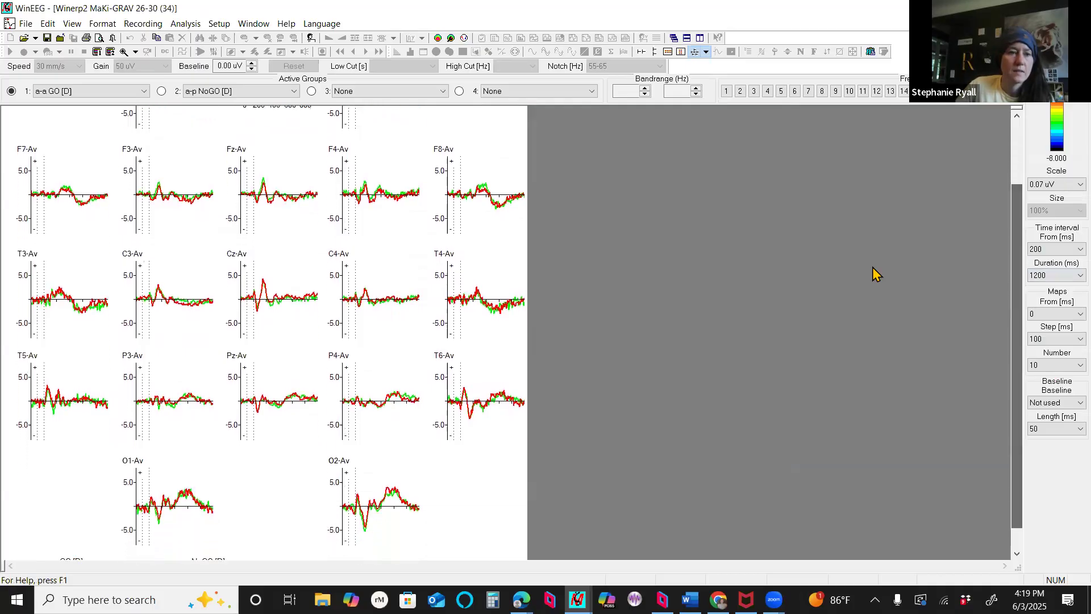
click(85, 91)
click(80, 228)
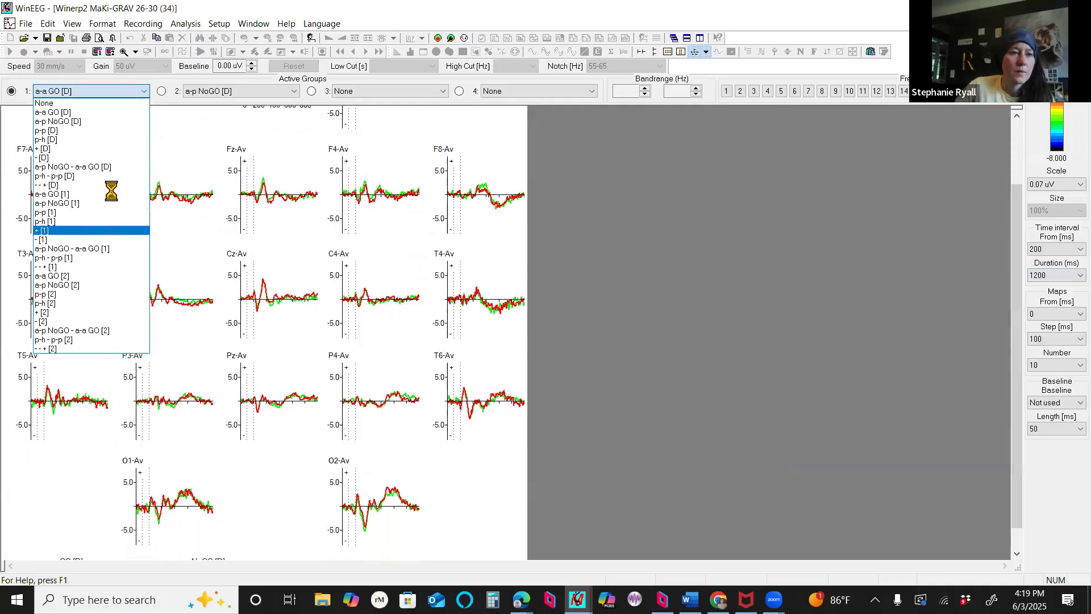
click(239, 91)
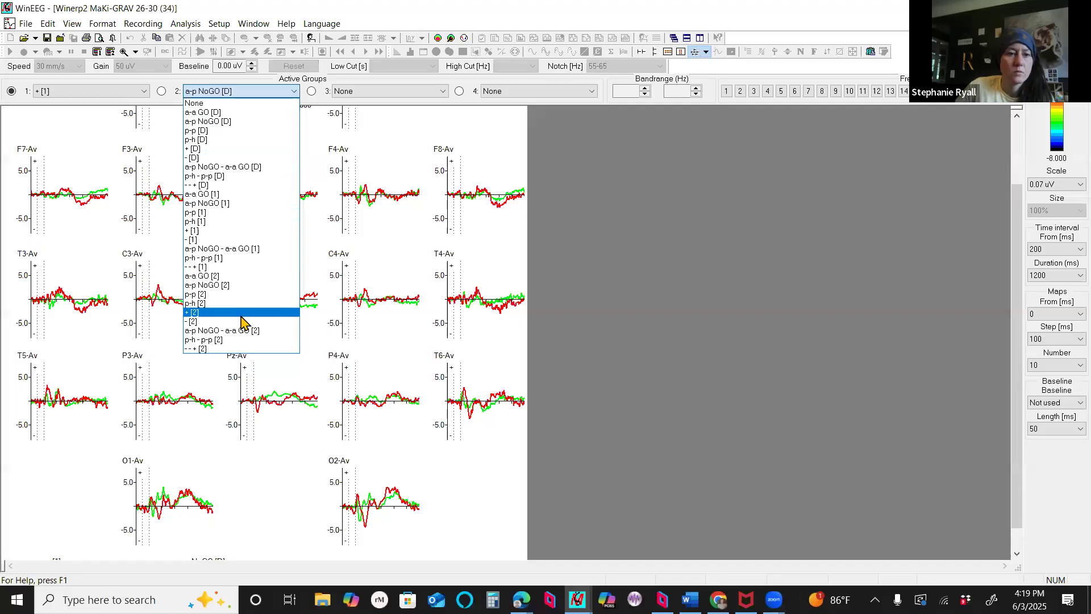
click(241, 311)
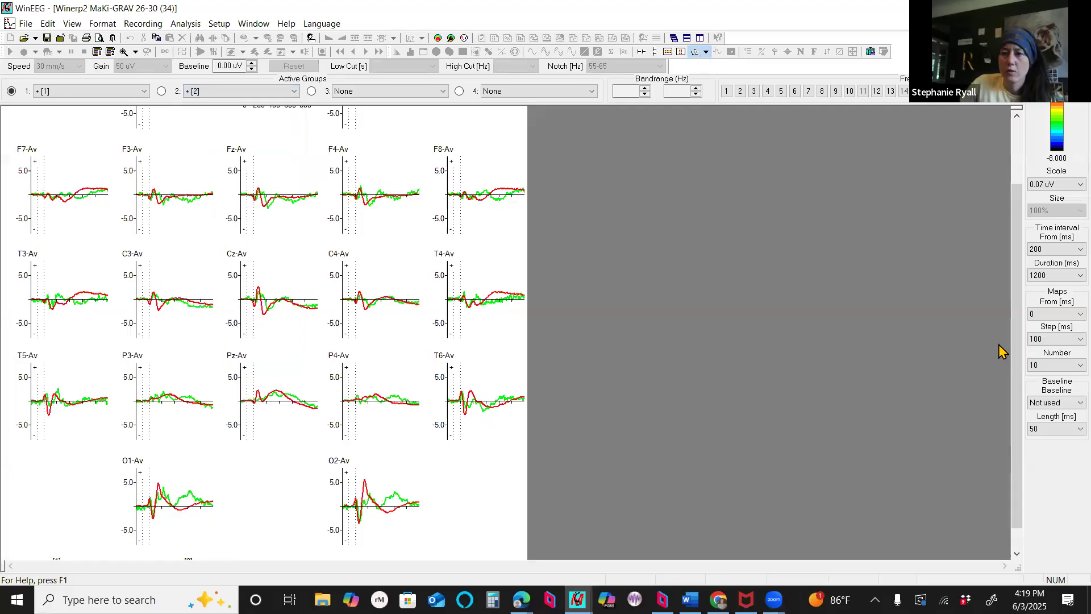
Inspect the O1 and O2 waveforms of both plotted groups with the measuring cursor
drag(1012, 338, 1011, 397)
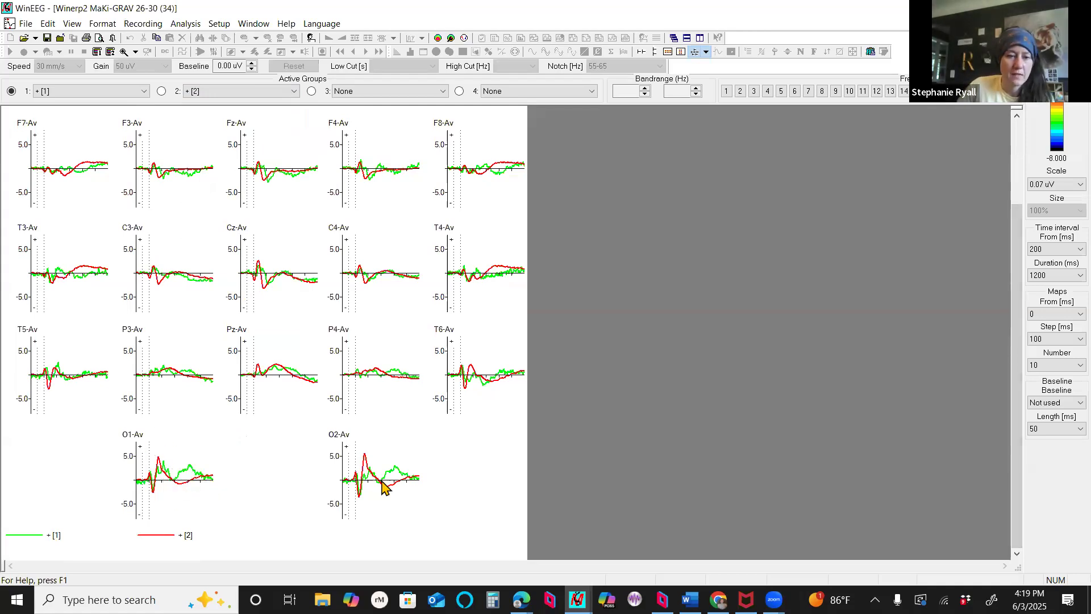
mouse_move(183, 470)
mouse_down()
mouse_move(193, 472)
mouse_move(176, 477)
mouse_move(194, 470)
mouse_up()
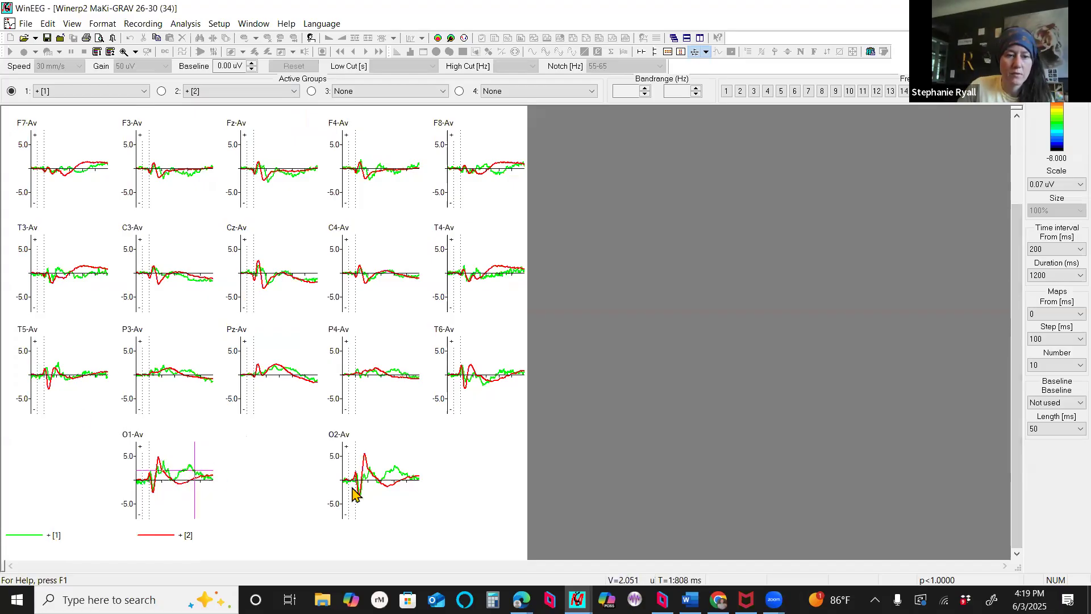
drag(392, 477, 364, 476)
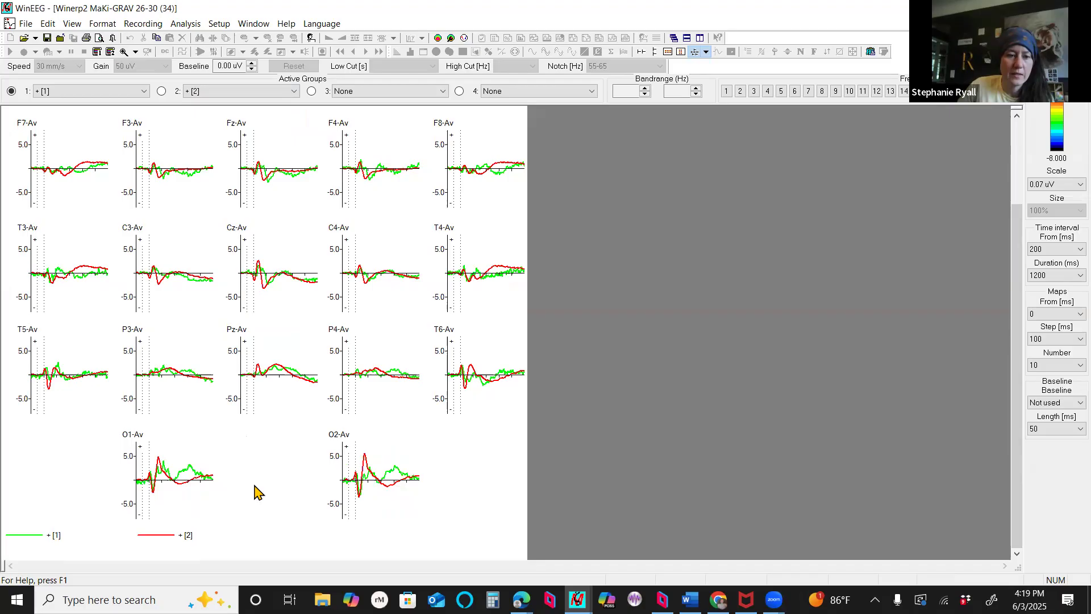
drag(177, 485, 186, 490)
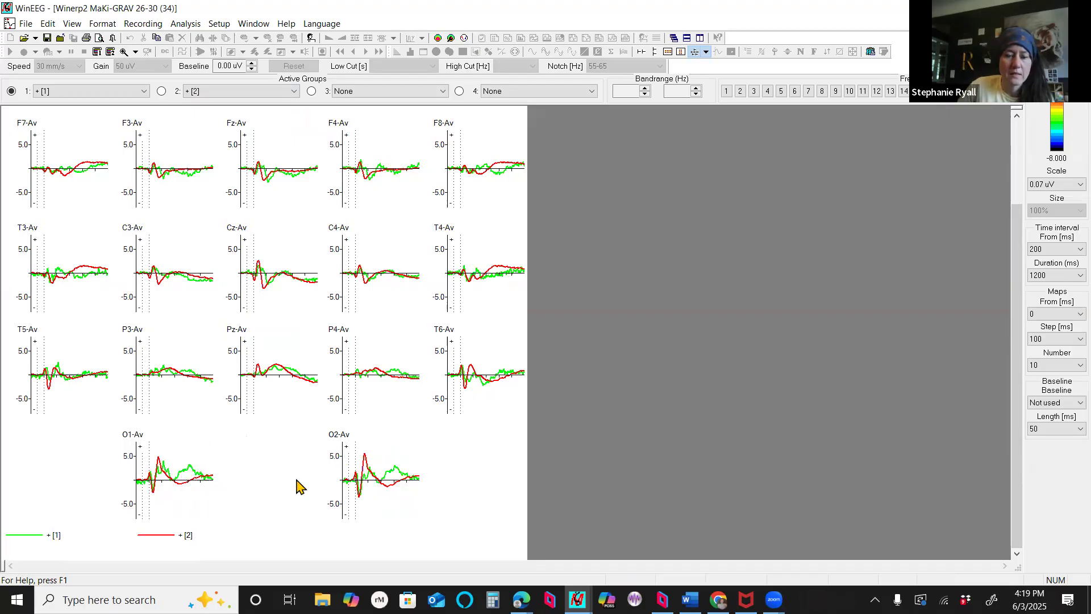
click(388, 486)
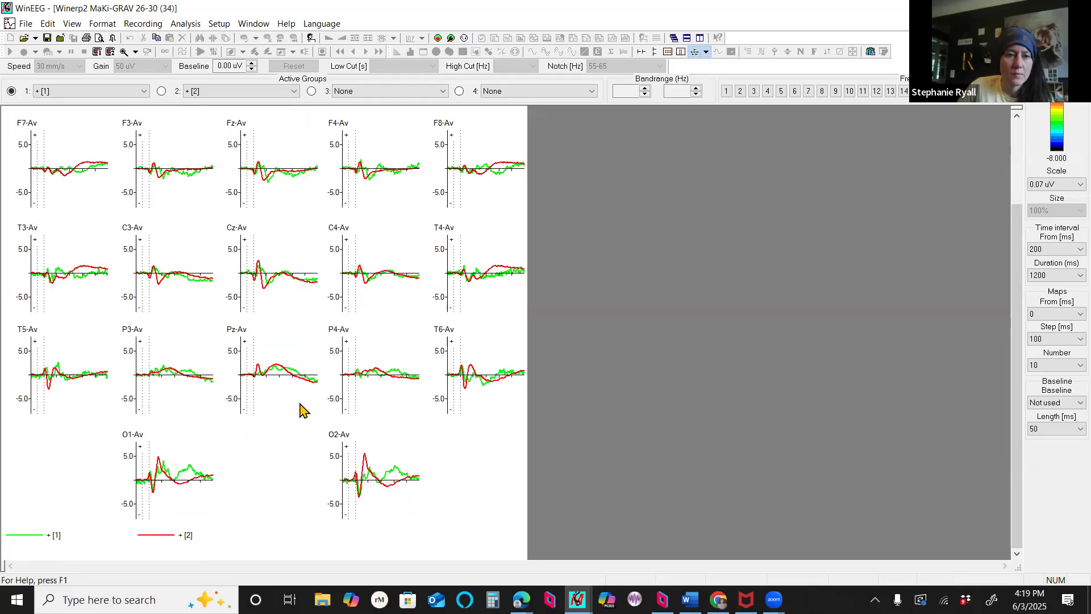
Plot groups p-p [1] and p-p [2] against each other and start the time interval at 1300 ms
click(122, 90)
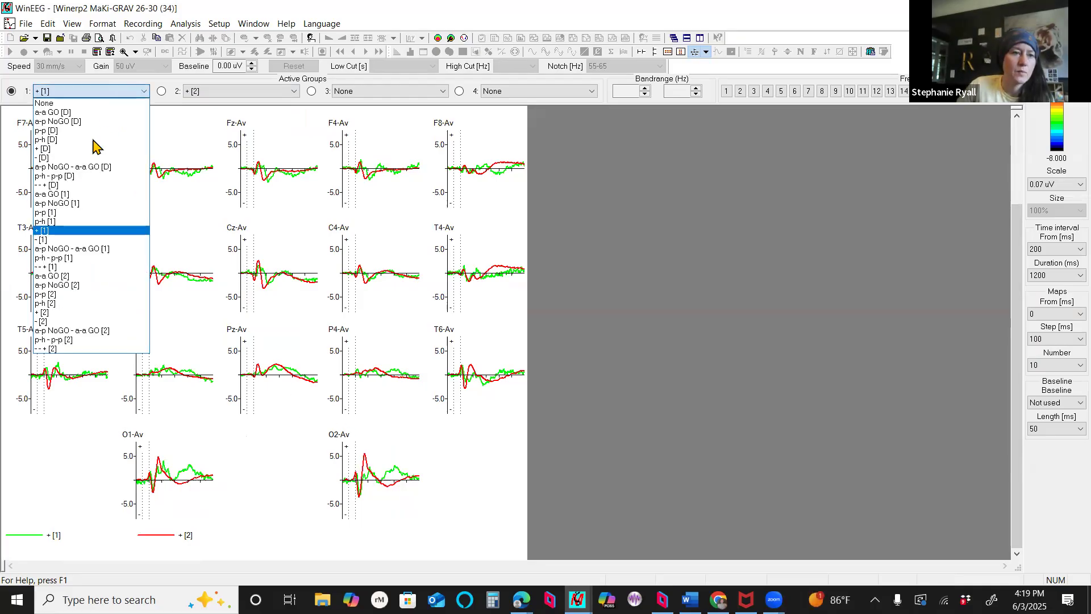
click(79, 212)
click(245, 92)
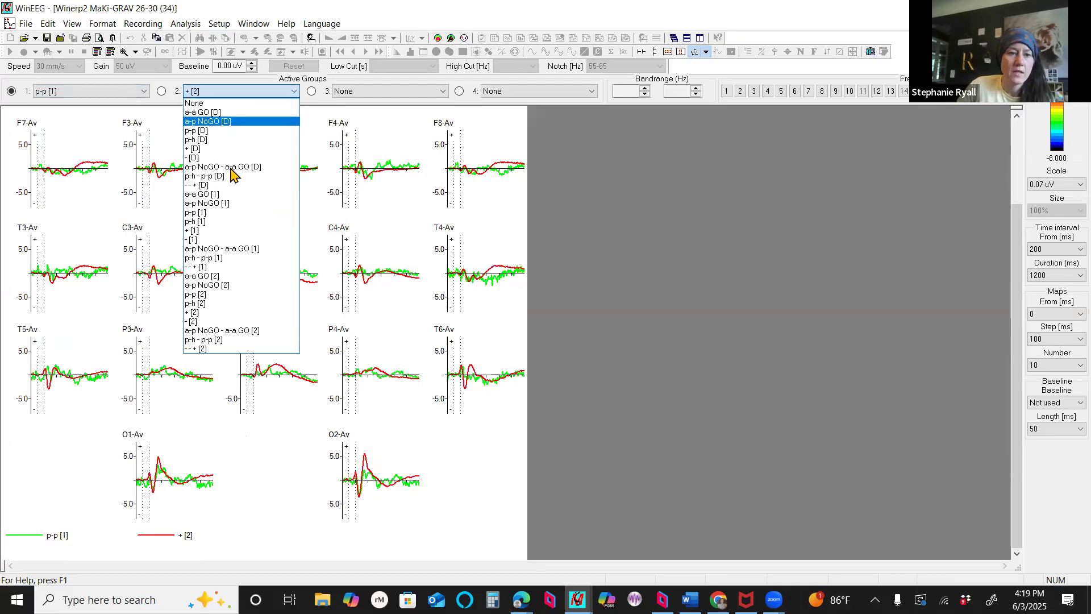
click(230, 295)
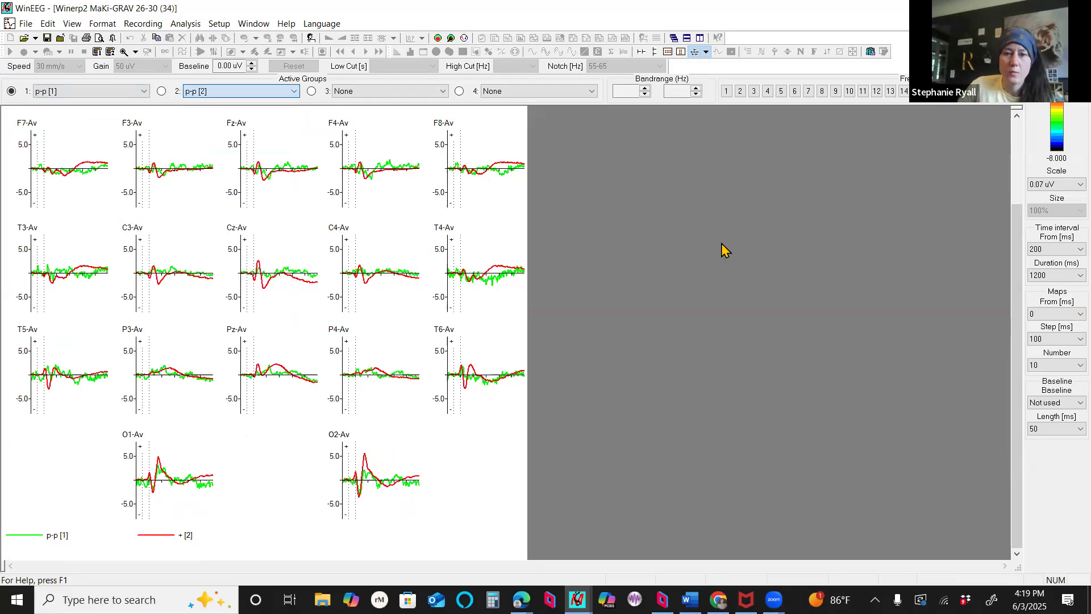
click(1059, 252)
click(1052, 366)
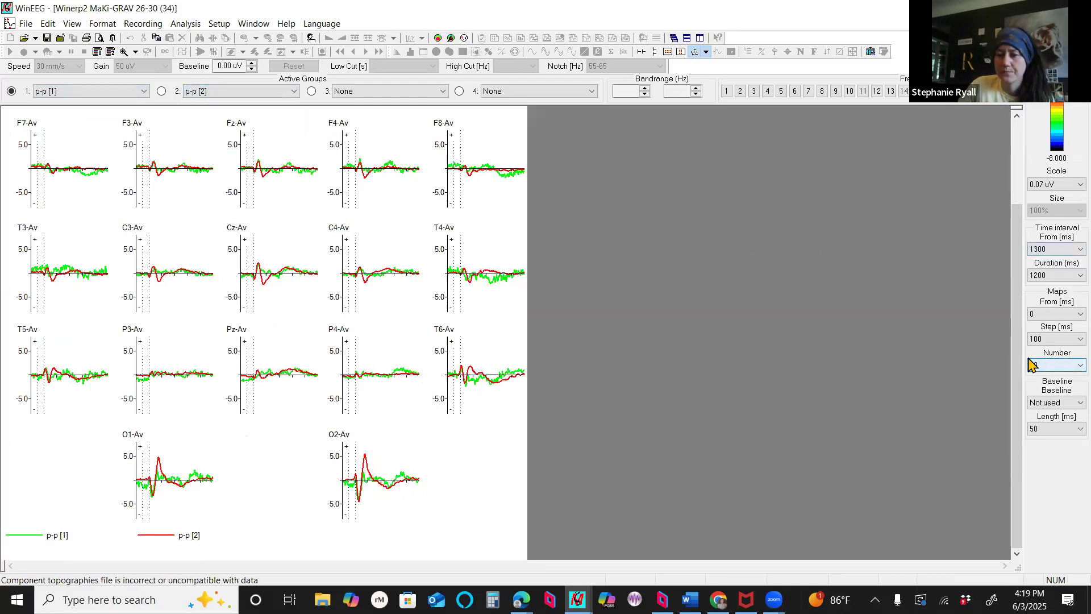
Plot a-p NoGO [1], a-p NoGO [2] and their difference a-p NoGO [D] as active groups 1 to 3
drag(1018, 367, 1018, 336)
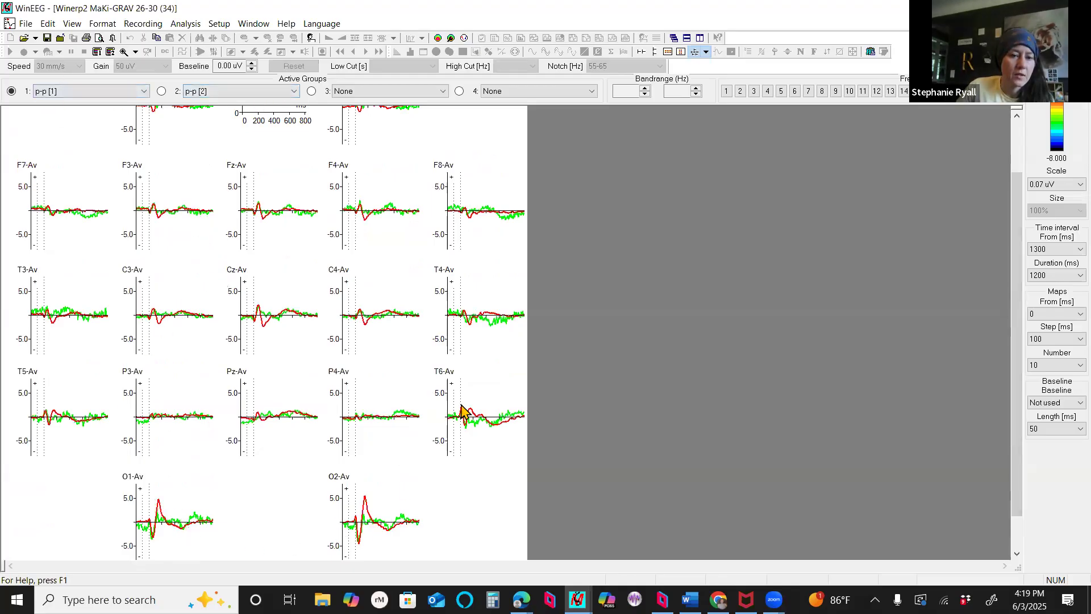
click(114, 92)
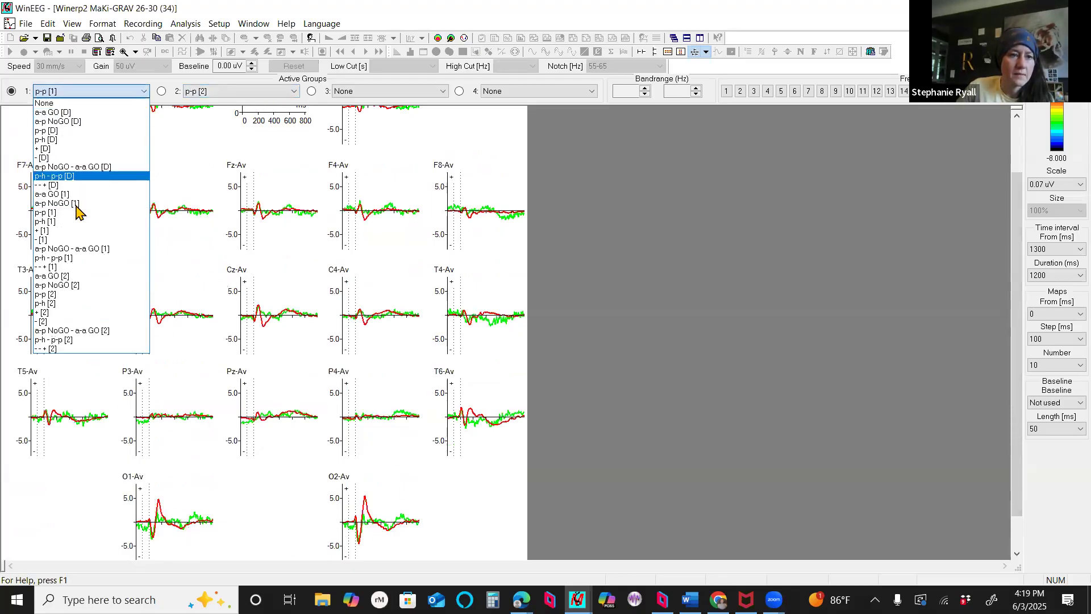
click(78, 203)
click(245, 92)
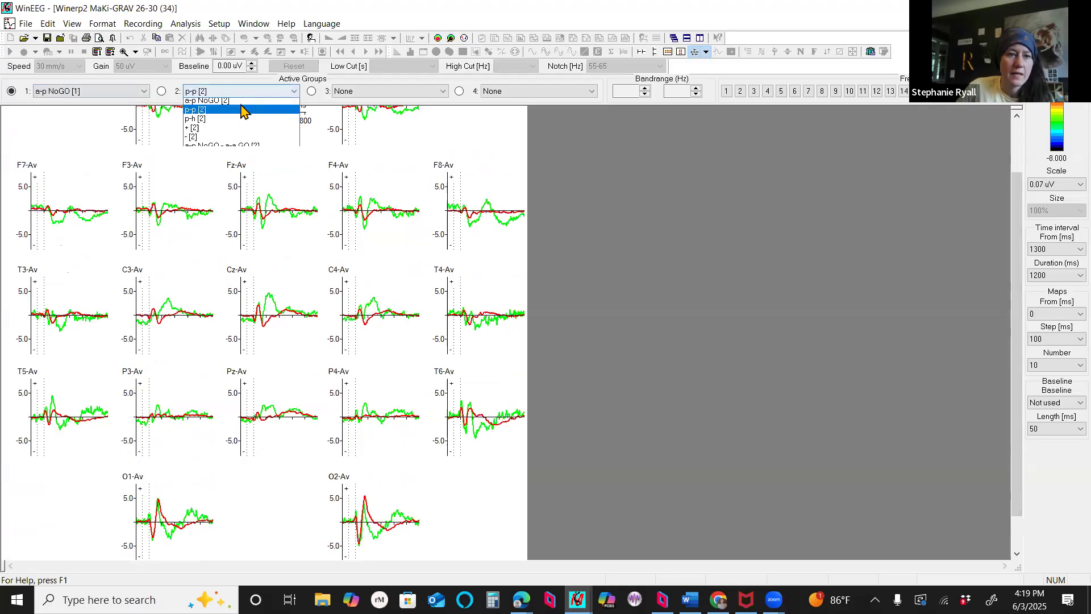
click(243, 285)
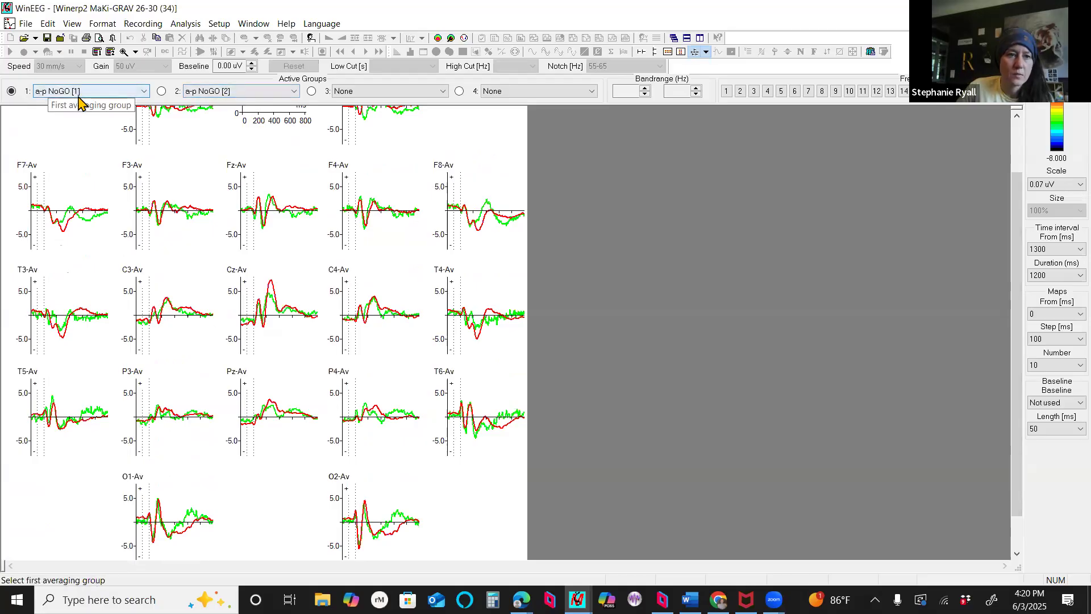
click(375, 91)
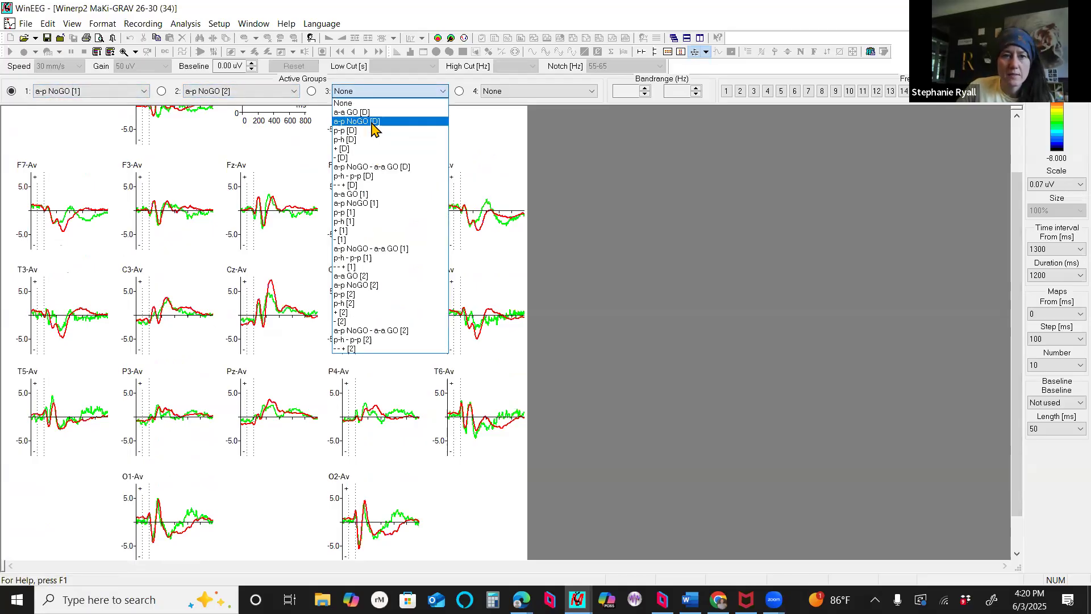
click(378, 121)
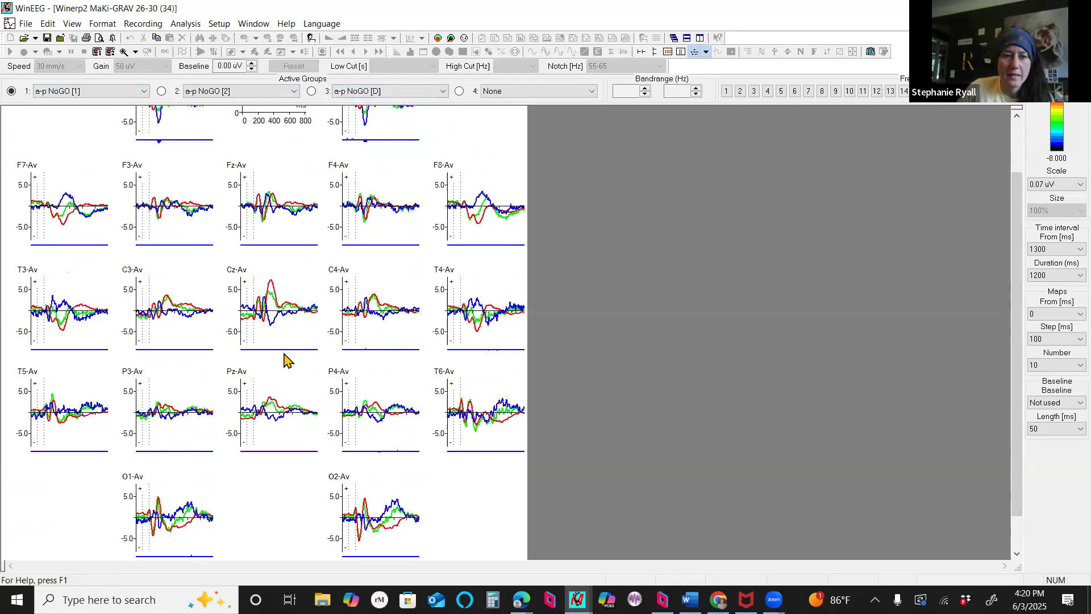
Set the amplitude scale to 4.5 uV and plot a-a GO [1], a-a GO [2] and a-a GO [D] as active groups 1 to 3
scroll(284, 353, up, 2)
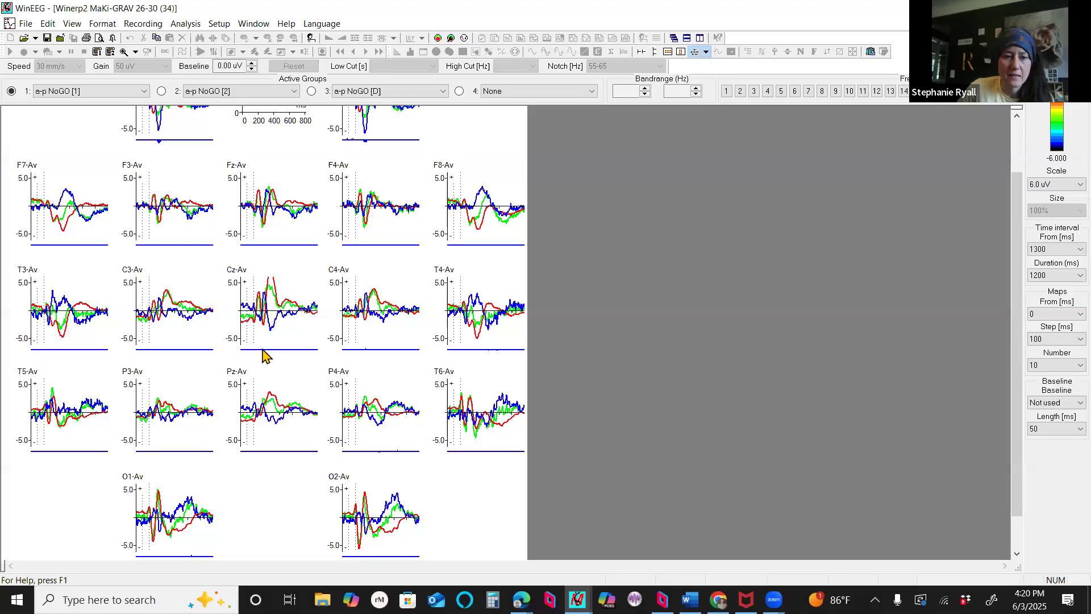
scroll(370, 358, up, 1)
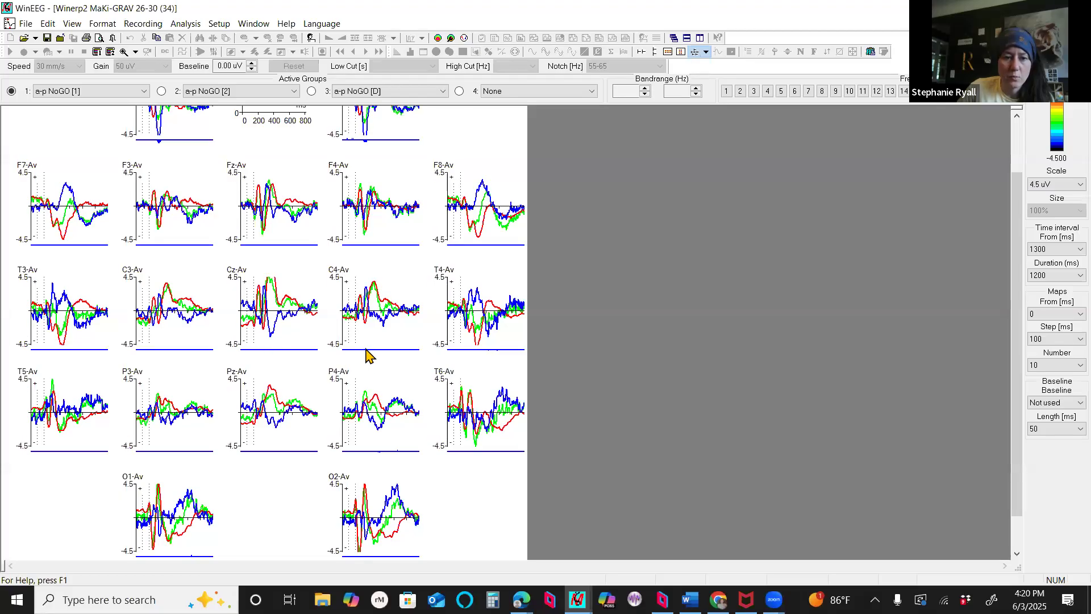
click(100, 95)
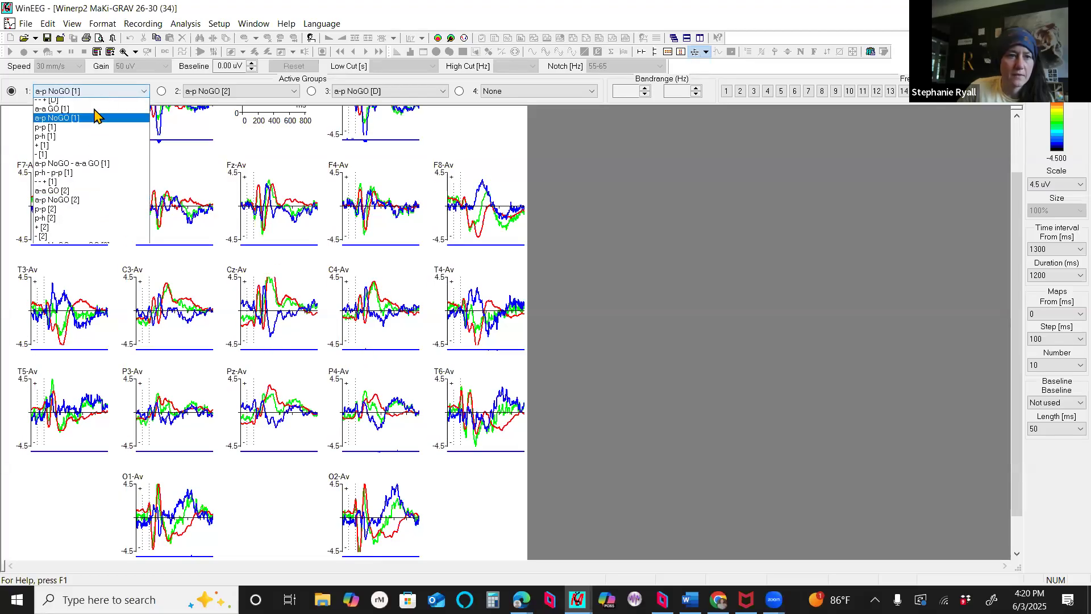
click(57, 193)
click(220, 93)
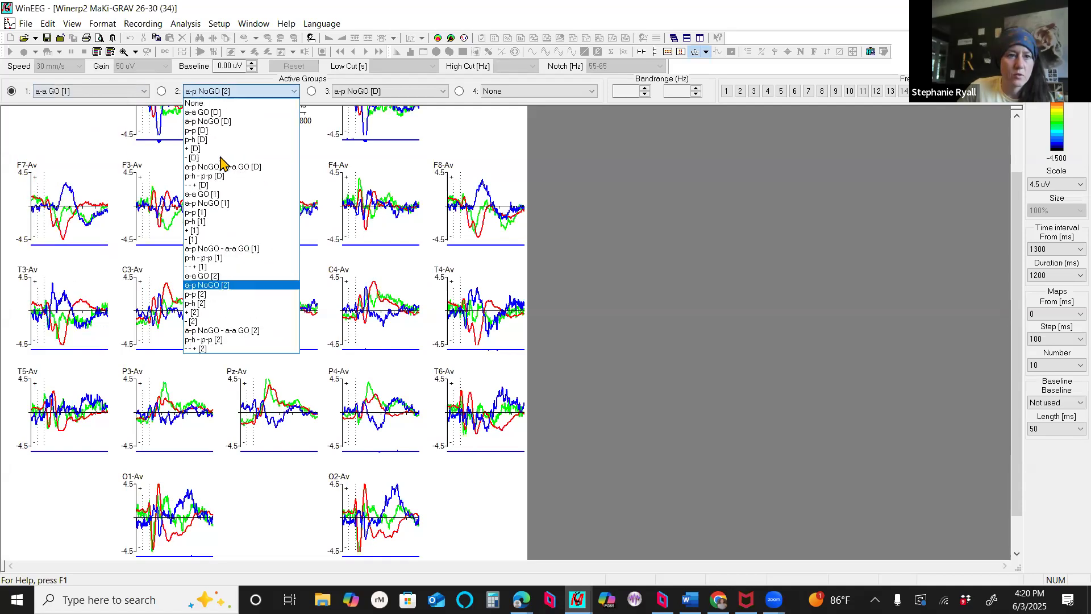
click(222, 276)
click(399, 97)
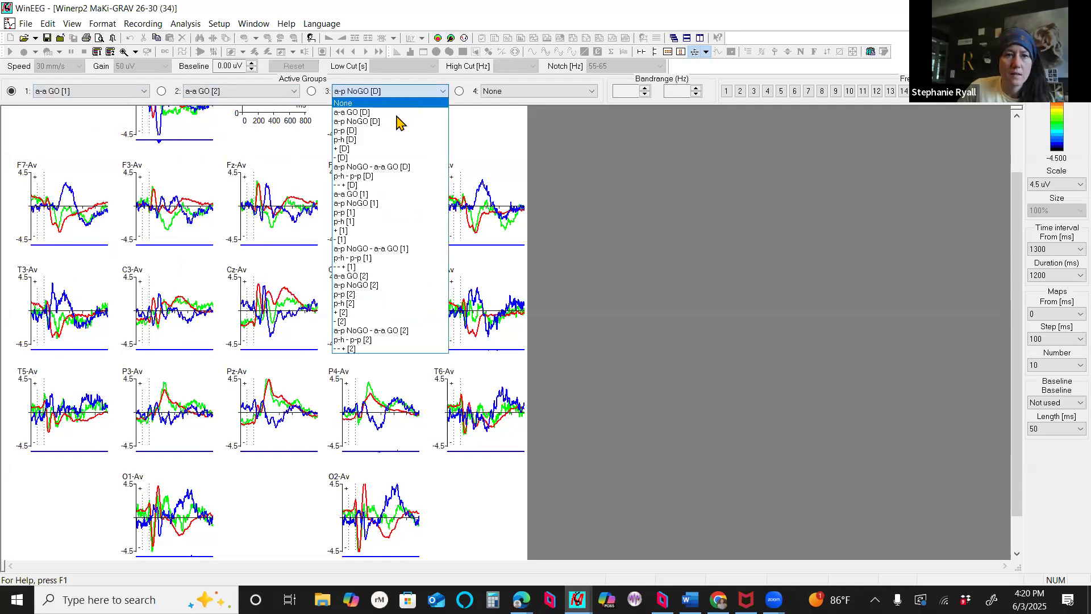
click(398, 131)
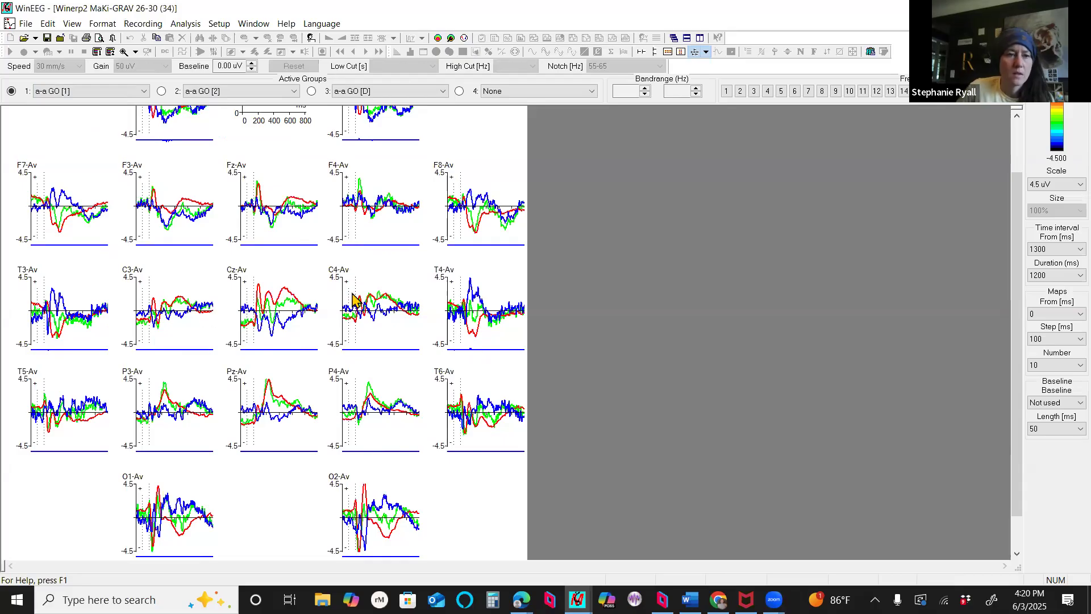
Set the amplitude scale of the a-a GO waveforms to 7.0 uV and bring the frontal channels into view
key(Down)
key(Down)
drag(1017, 327, 998, 243)
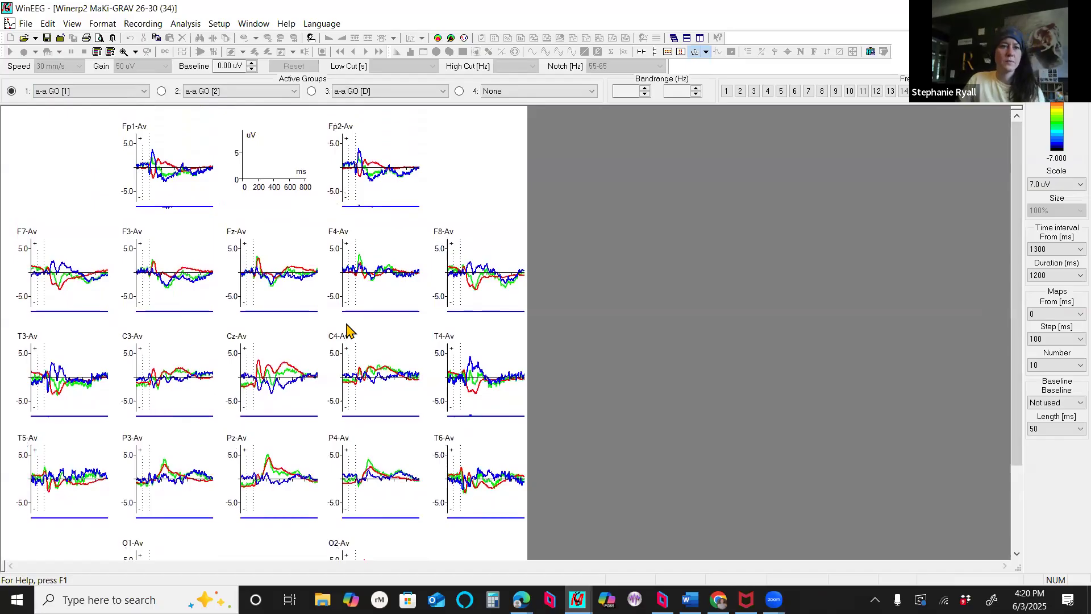
Plot p-h - p-p [1] against p-h - p-p [2] as the first two active groups and clear the third group
click(116, 92)
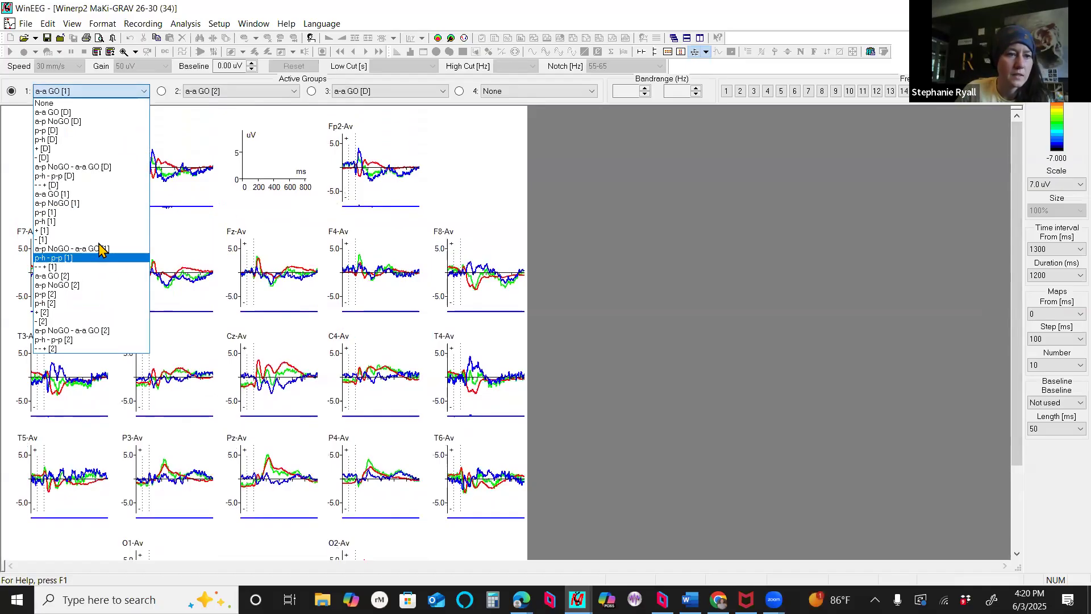
click(88, 258)
click(239, 91)
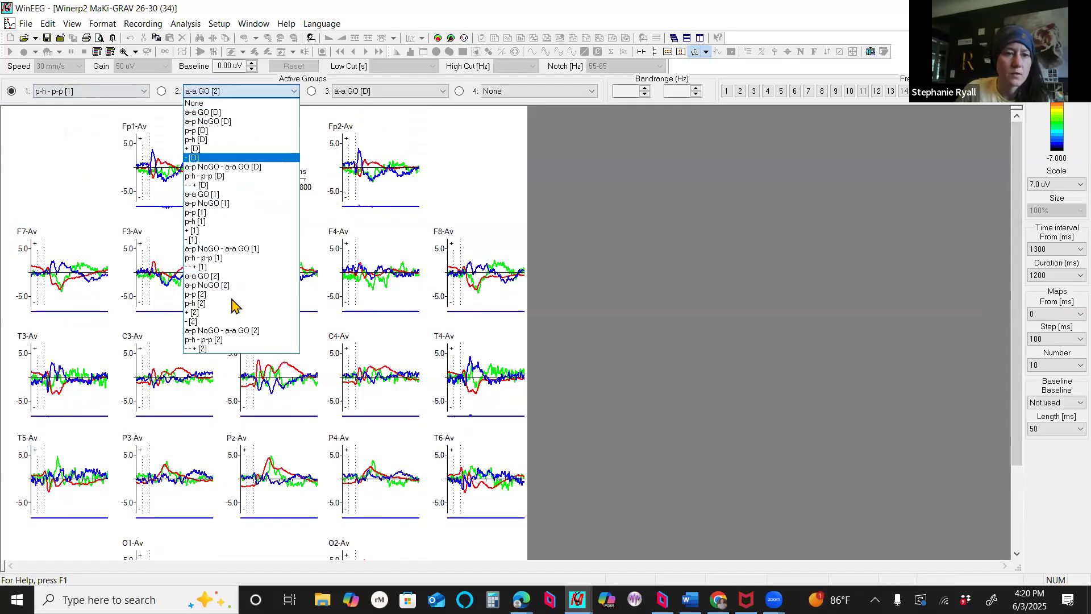
click(238, 340)
click(385, 92)
click(379, 103)
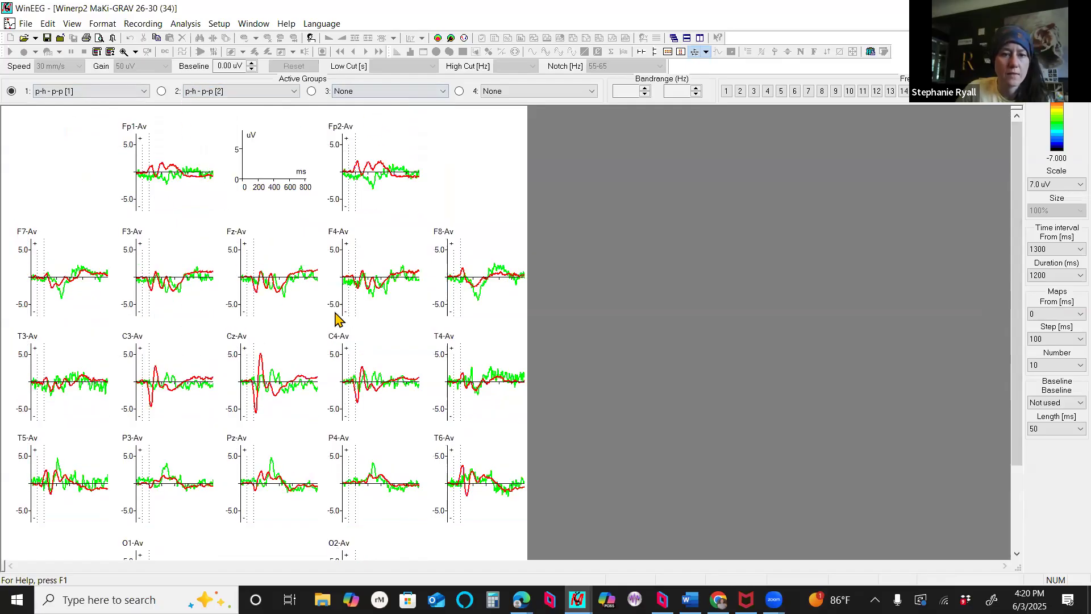
Set the amplitude scale of the p-h - p-p waveforms to 8.0 uV and show the occipital channels with the group legend
scroll(1014, 315, down, 1)
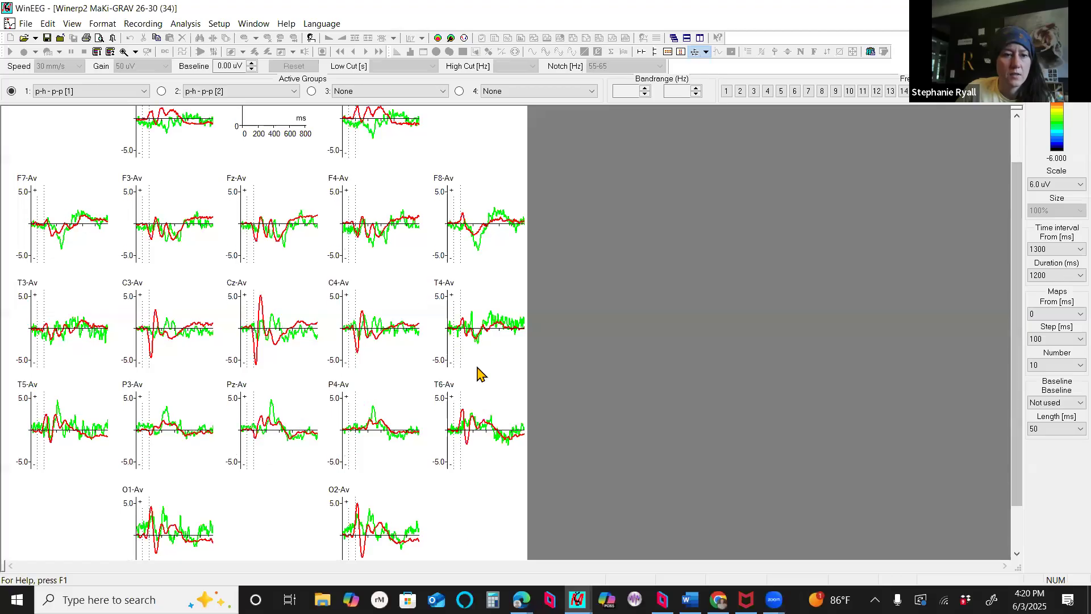
key(Down)
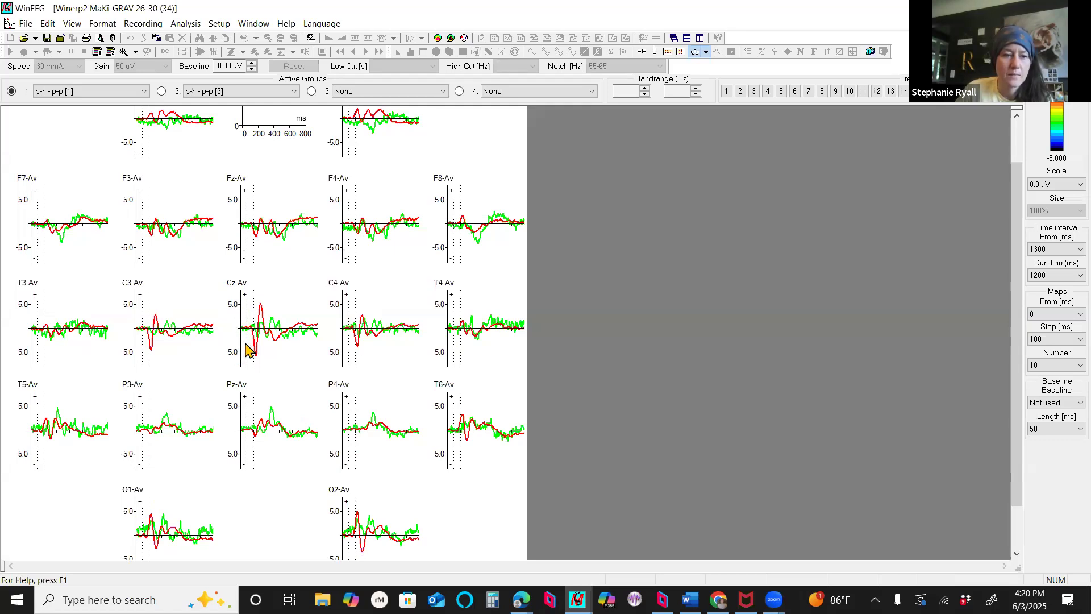
drag(1017, 395, 1020, 423)
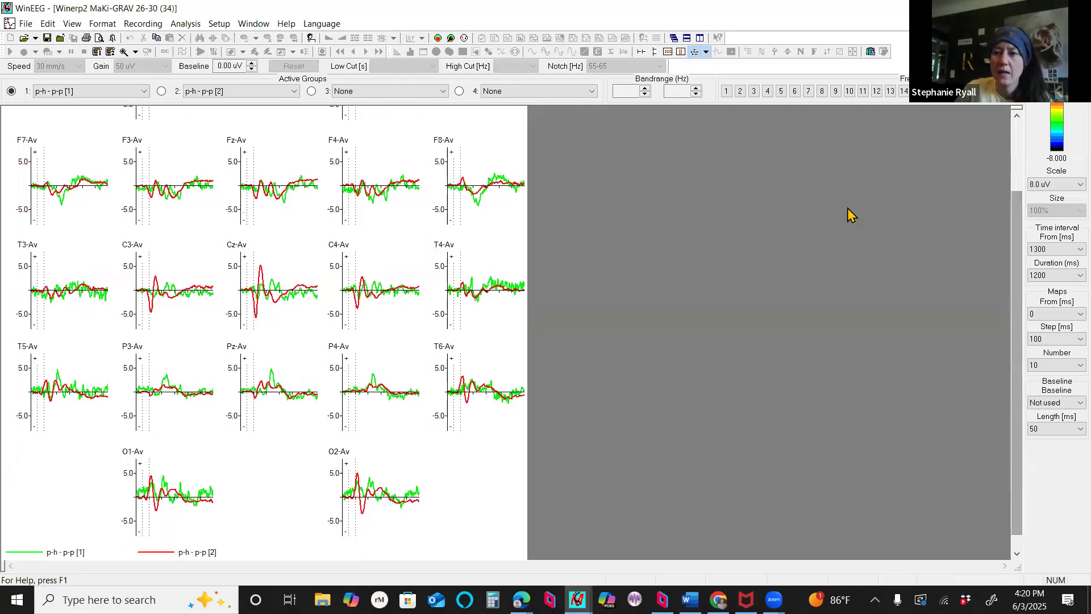